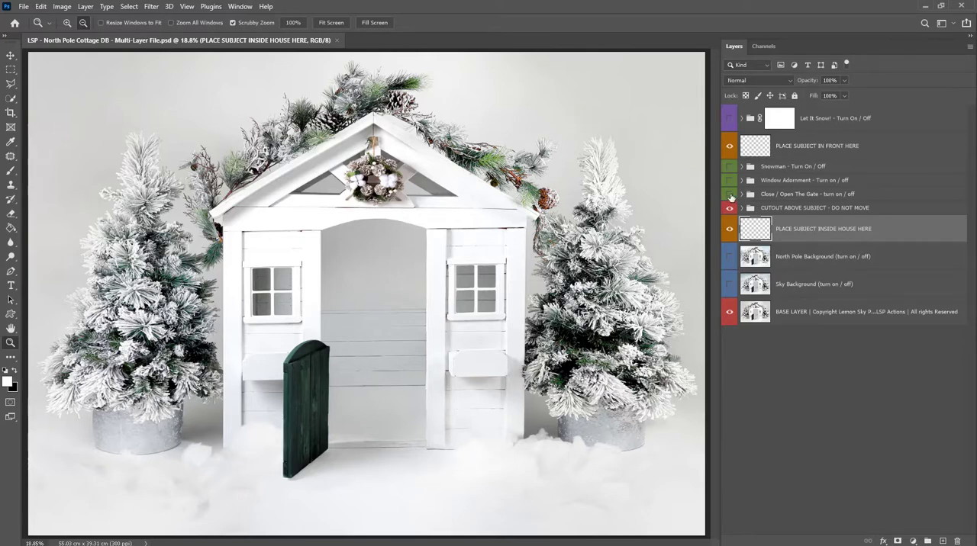
Show the Close / Open The Gate group and place _N9A4999.jpg as an embedded photo on the PLACE SUBJECT IN FRONT HERE layer.
{"action": "left_click", "coordinate": [730, 194]}
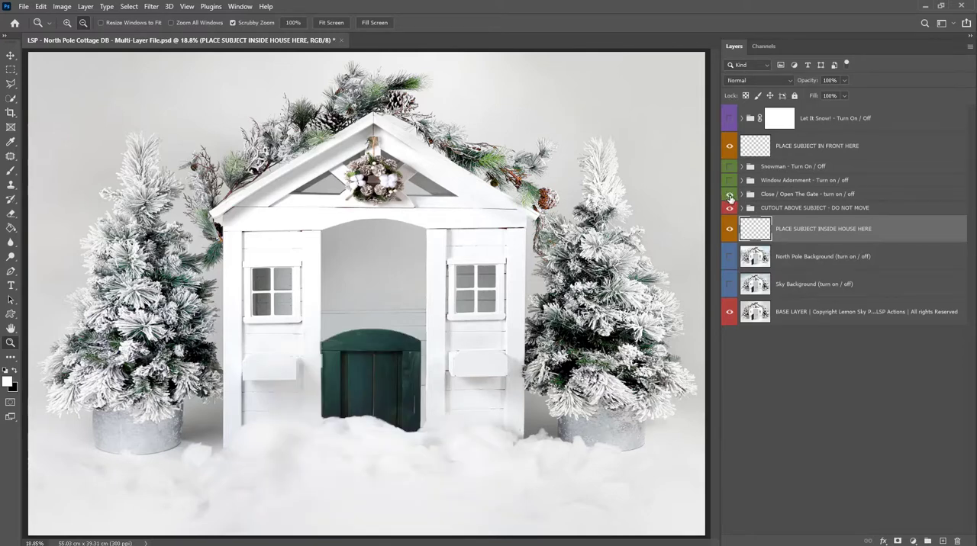
{"action": "left_click", "coordinate": [777, 149]}
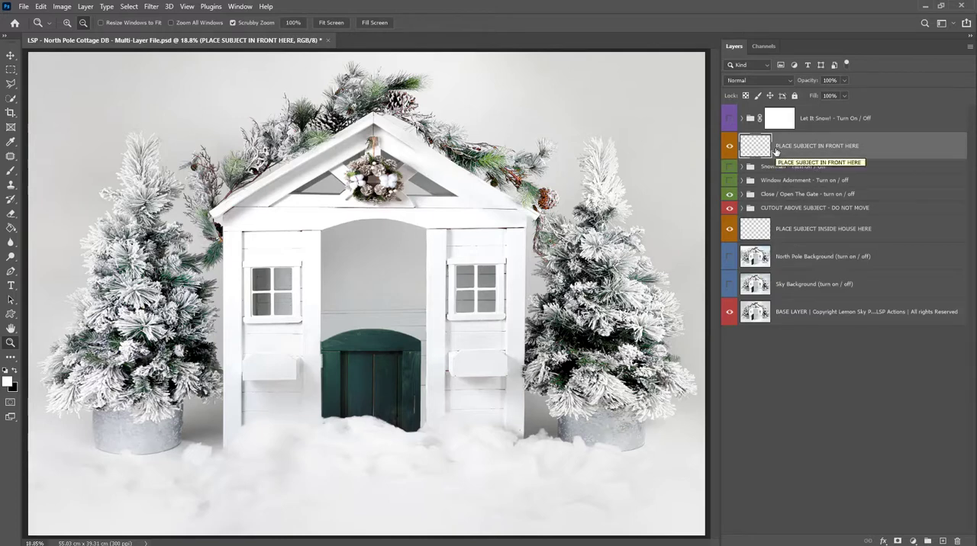
{"action": "left_click", "coordinate": [25, 7]}
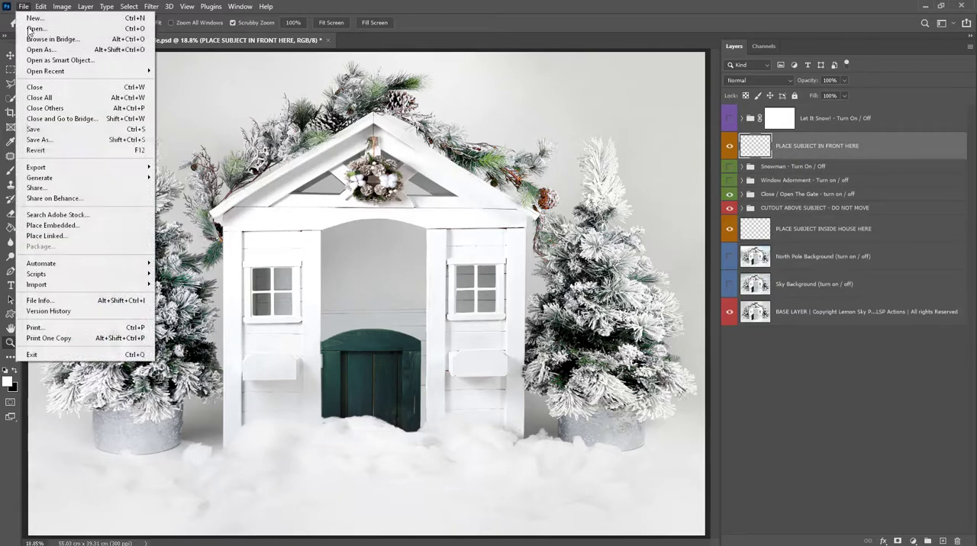
{"action": "left_click", "coordinate": [52, 226]}
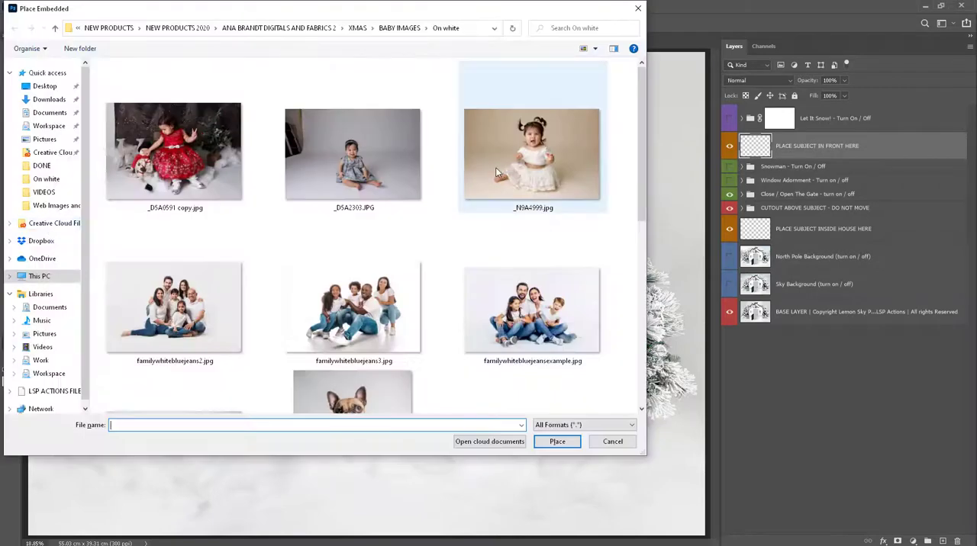
{"action": "left_click", "coordinate": [548, 187]}
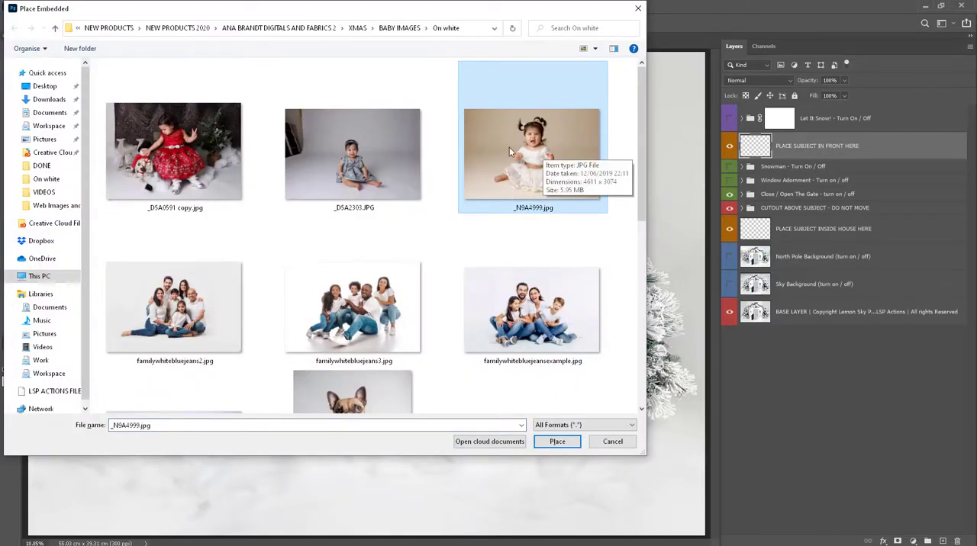
{"action": "left_click", "coordinate": [557, 442]}
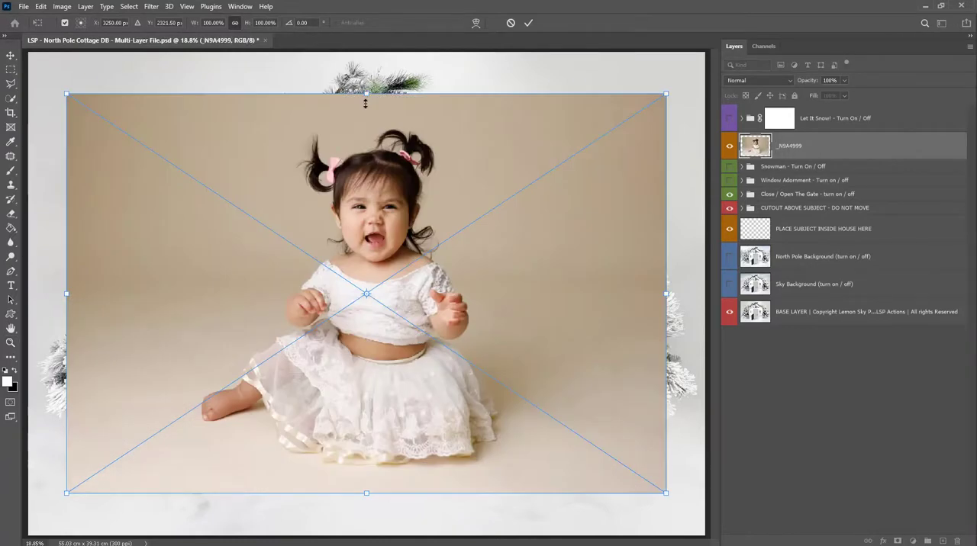
Scale the placed baby photo to about 51.9% and move it over the snow in front of the closed gate.
{"action": "left_click_drag", "start_coordinate": [366, 95], "coordinate": [367, 286]}
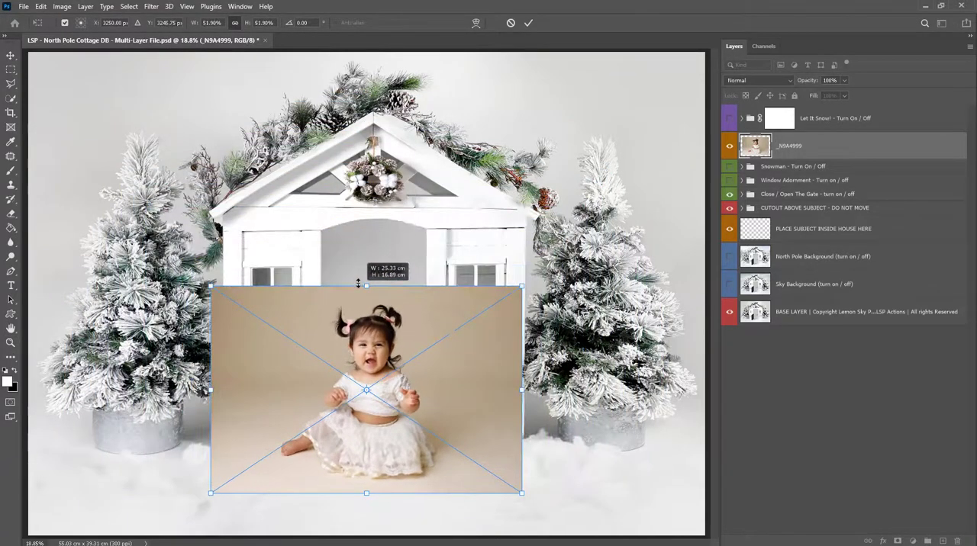
{"action": "left_click_drag", "start_coordinate": [424, 386], "coordinate": [457, 401]}
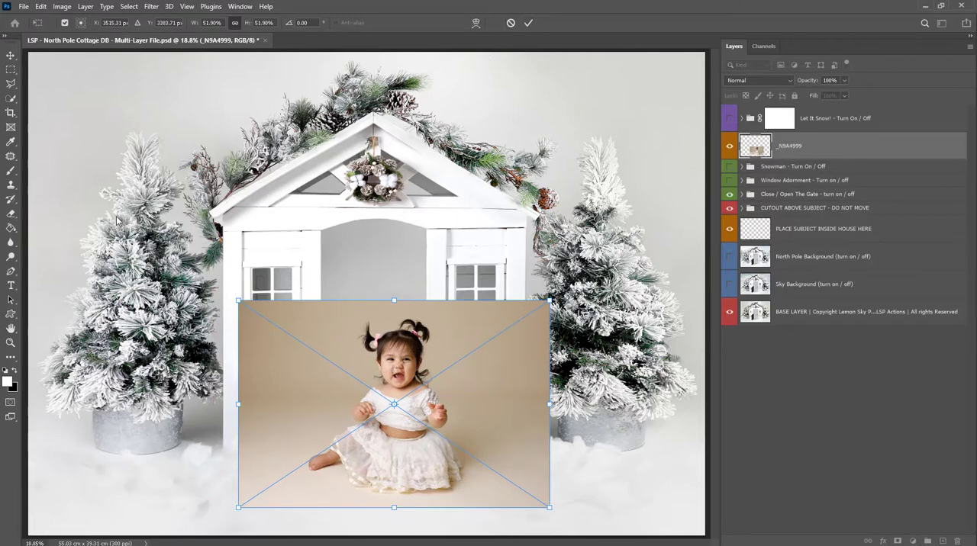
Try the baby photo flipped horizontally and return it to its original orientation.
{"action": "right_click", "coordinate": [362, 363]}
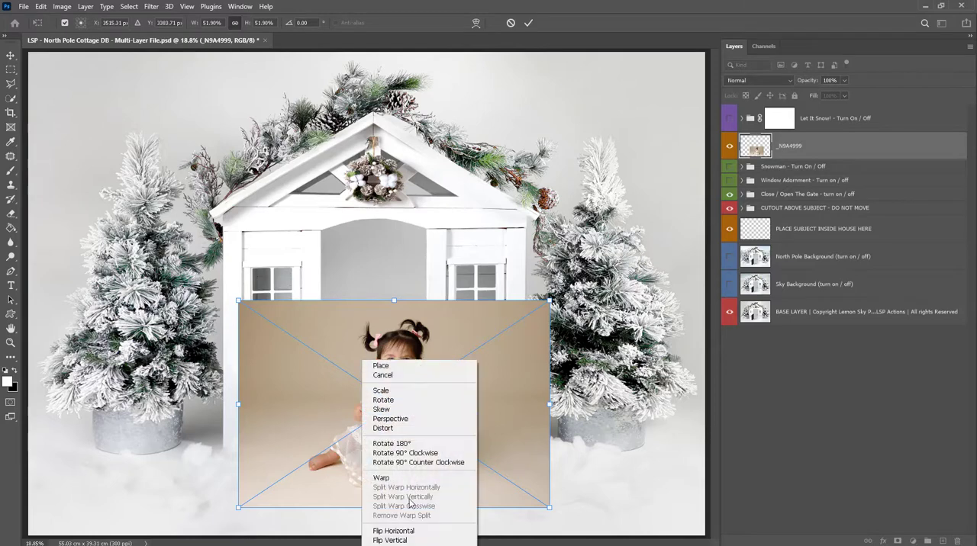
{"action": "left_click", "coordinate": [385, 530]}
{"action": "left_click_drag", "start_coordinate": [448, 418], "coordinate": [457, 426]}
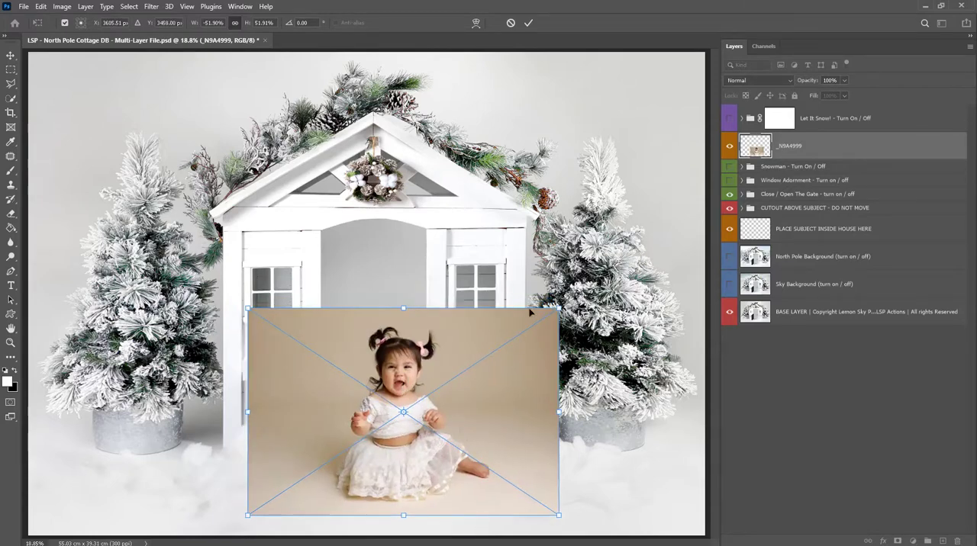
{"action": "right_click", "coordinate": [436, 366]}
{"action": "left_click", "coordinate": [478, 354]}
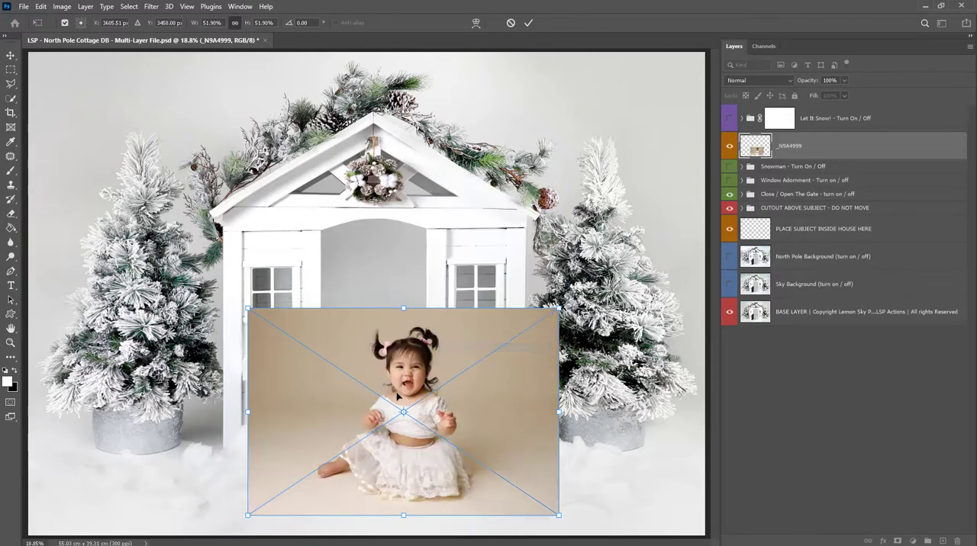
Fine-tune the baby photo's position so she sits centred in front of the gate, and commit the placement.
{"action": "mouse_move", "coordinate": [426, 436]}
{"action": "left_mouse_down"}
{"action": "mouse_move", "coordinate": [409, 425]}
{"action": "mouse_move", "coordinate": [412, 456]}
{"action": "mouse_move", "coordinate": [417, 435]}
{"action": "mouse_move", "coordinate": [417, 448]}
{"action": "left_mouse_up"}
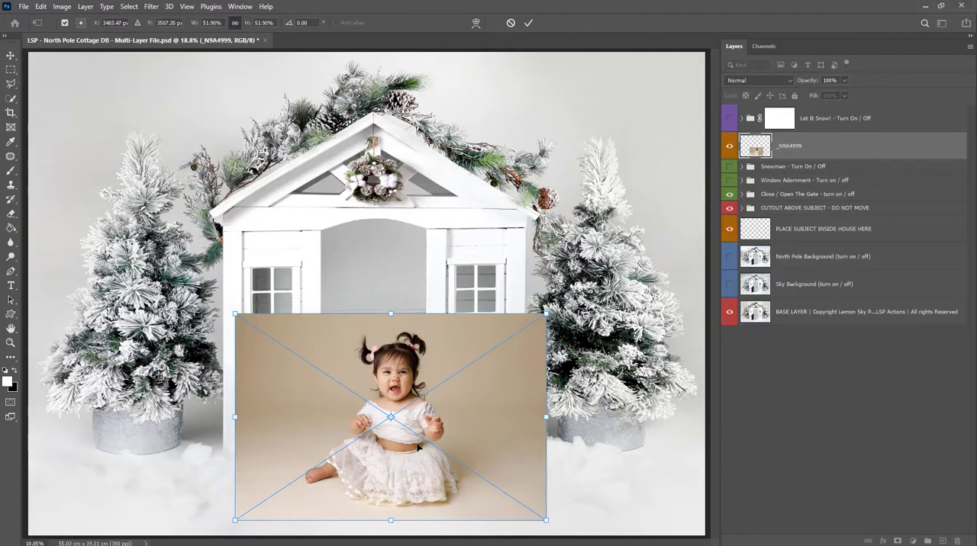
{"action": "key", "text": "Return"}
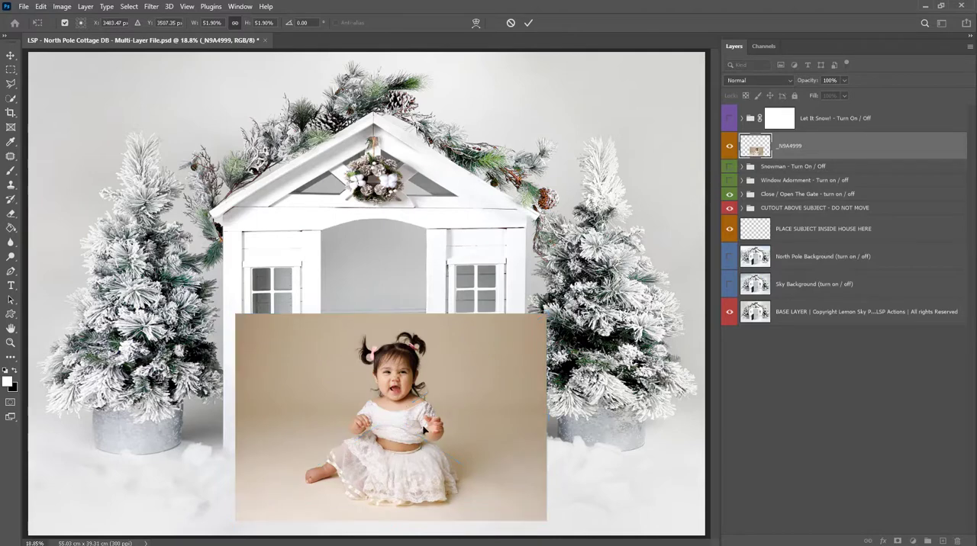
{"action": "key", "text": "z"}
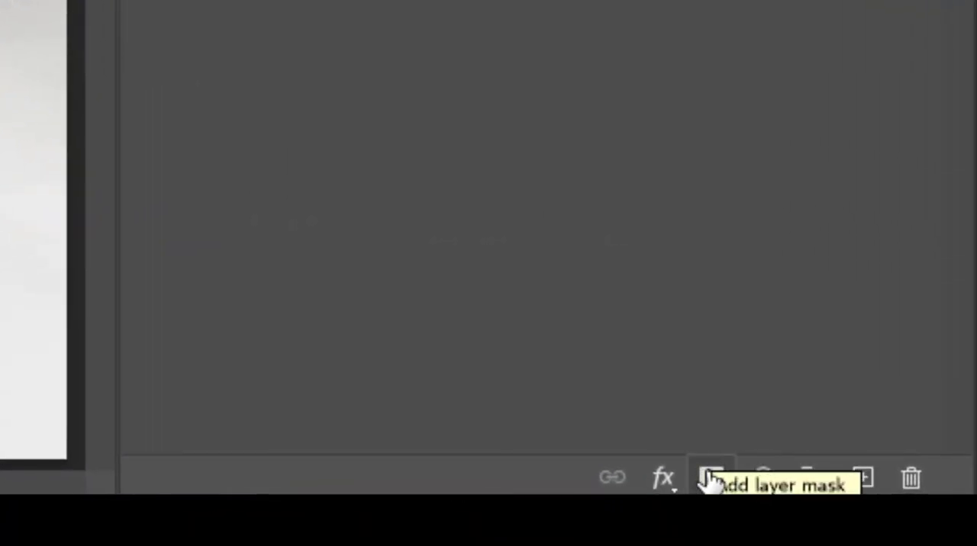
Add a white layer mask to the _N9A4999 layer and try inverting it to black and back.
{"action": "left_click", "coordinate": [710, 479]}
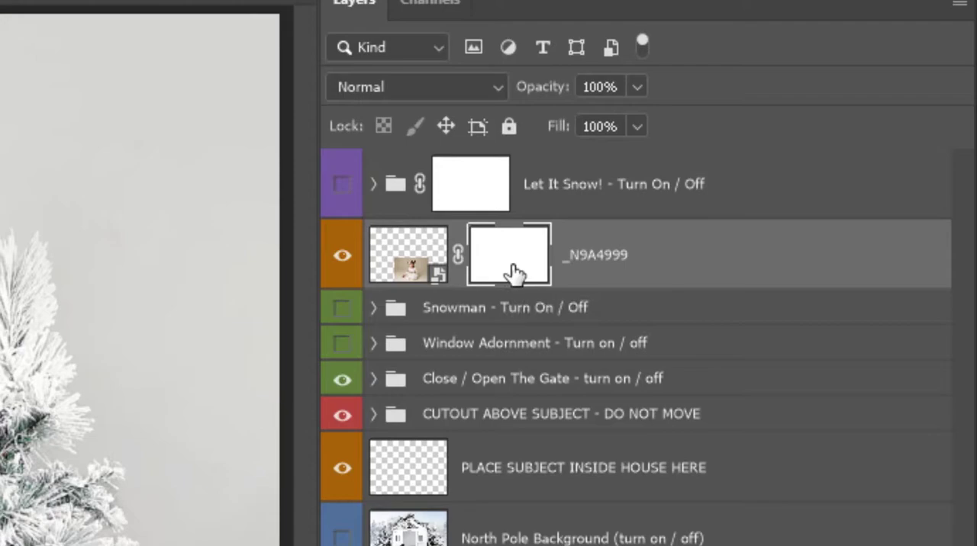
{"action": "key", "text": "ctrl+i"}
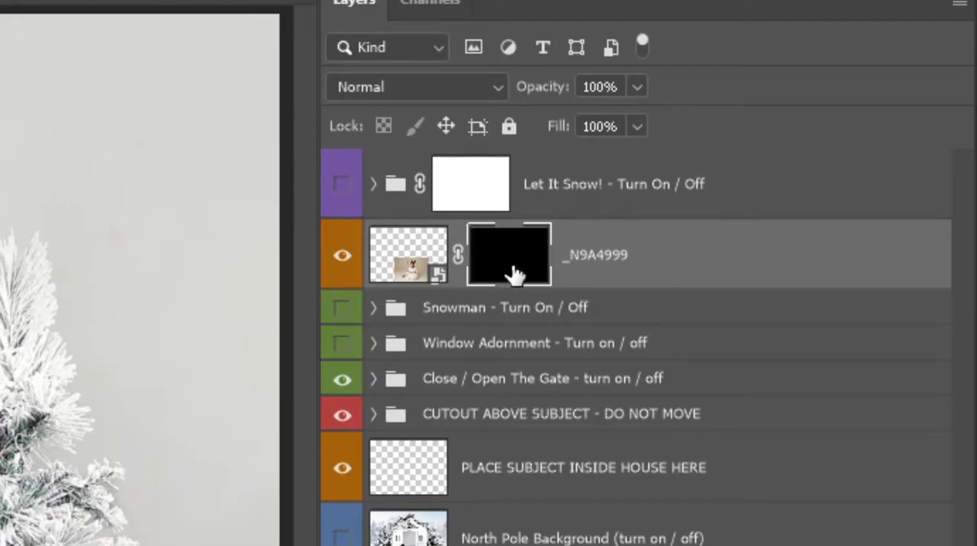
{"action": "key", "text": "ctrl+i"}
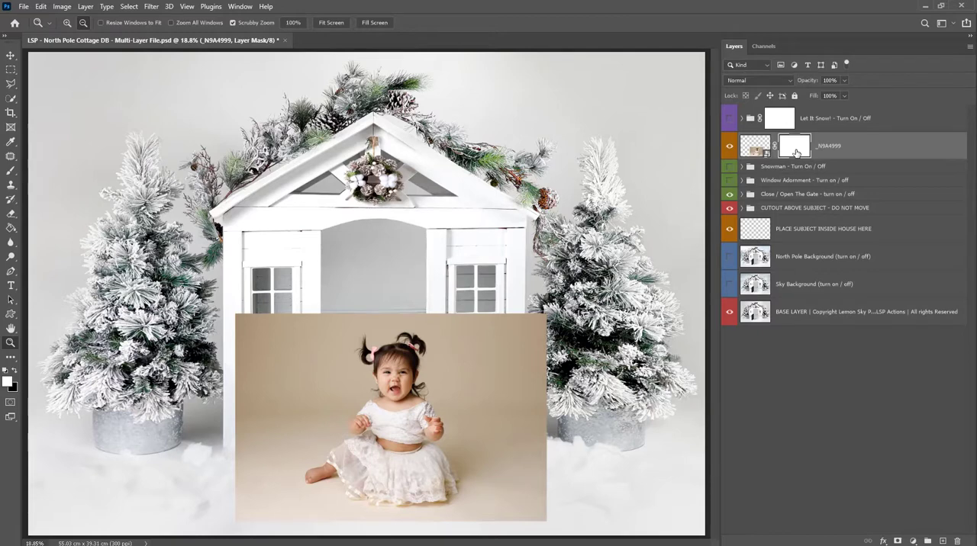
Select the baby with Select Subject and mask out the studio background around her on the layer mask.
{"action": "key", "text": "w"}
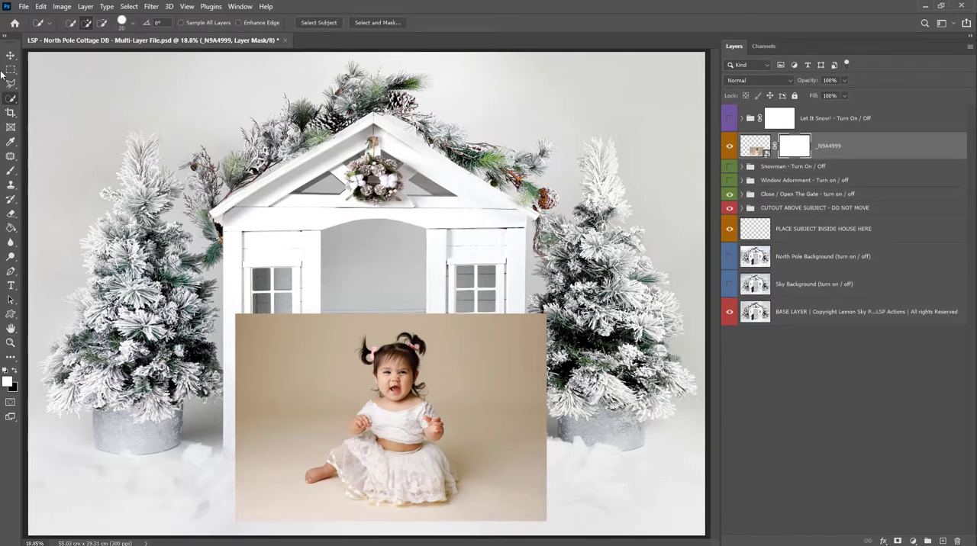
{"action": "left_click", "coordinate": [319, 22]}
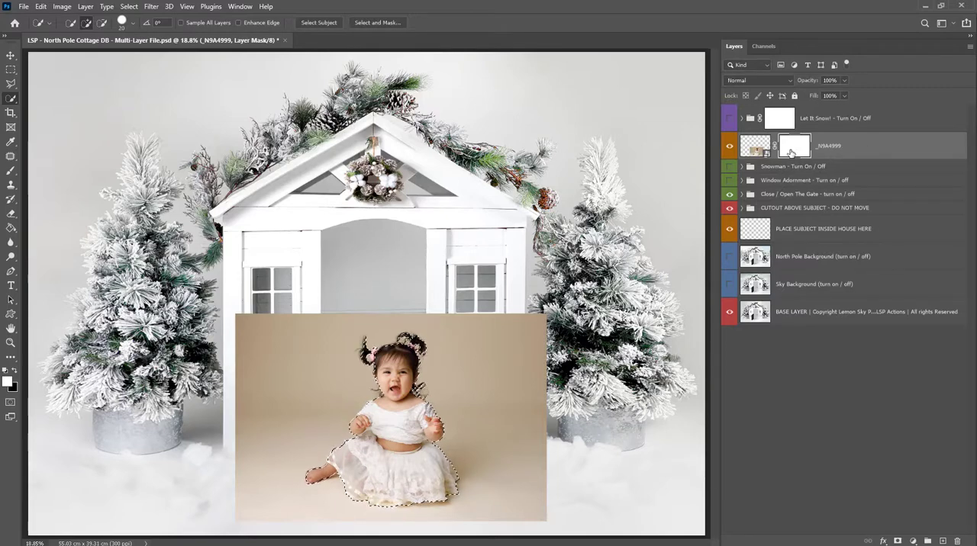
{"action": "key", "text": "ctrl+BackSpace"}
{"action": "key", "text": "ctrl+d"}
{"action": "key", "text": "ctrl+i"}
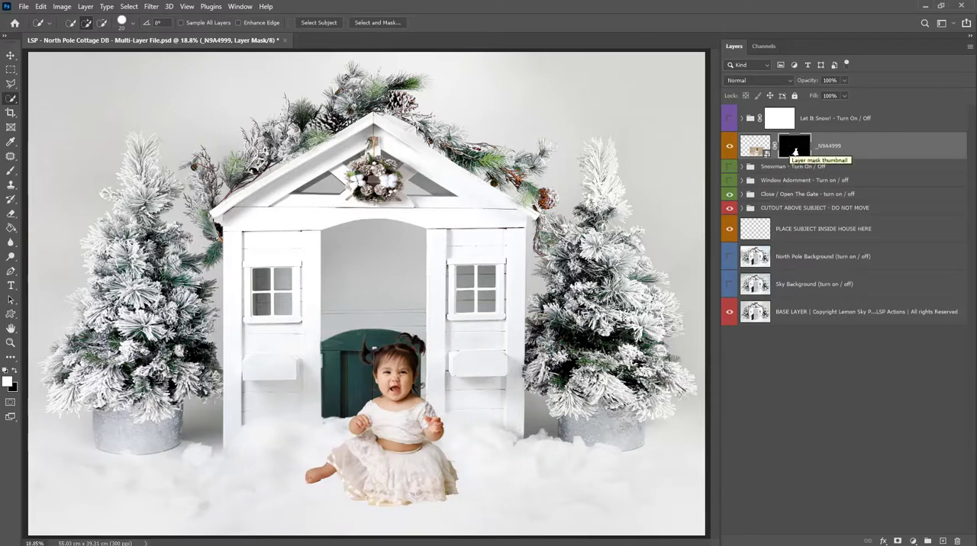
Paint white on the mask with a 600 px Soft Round brush at 0% hardness around the baby's skirt to restore the floor shadows.
{"action": "key", "text": "z"}
{"action": "mouse_move", "coordinate": [420, 458]}
{"action": "left_mouse_down"}
{"action": "mouse_move", "coordinate": [428, 463]}
{"action": "mouse_move", "coordinate": [430, 390]}
{"action": "left_mouse_up"}
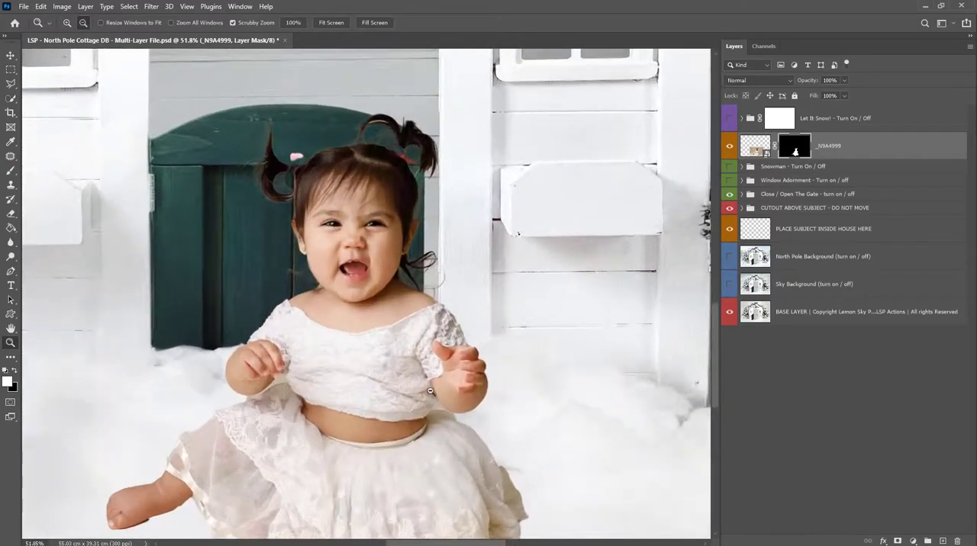
{"action": "scroll", "coordinate": [429, 390], "scroll_direction": "down", "scroll_amount": 5}
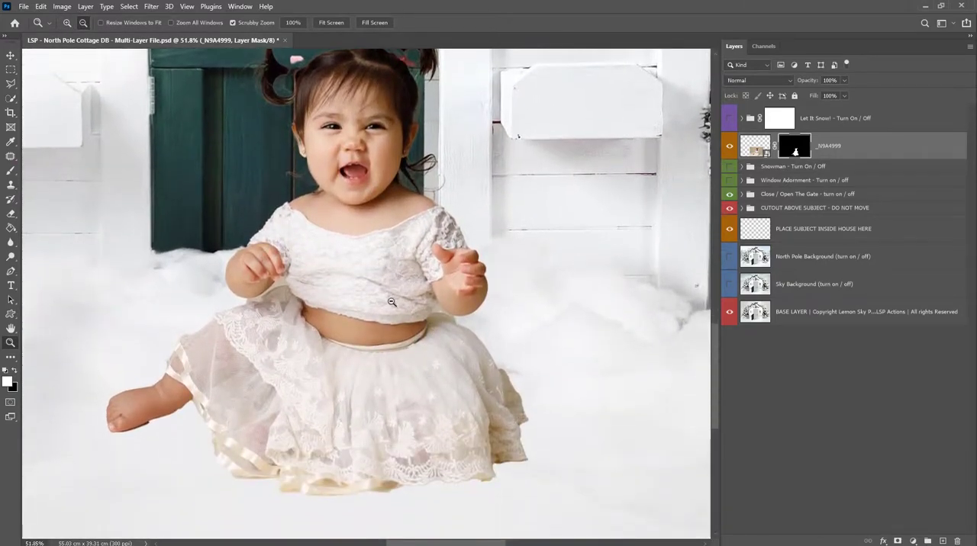
{"action": "scroll", "coordinate": [392, 302], "scroll_direction": "up", "scroll_amount": 2}
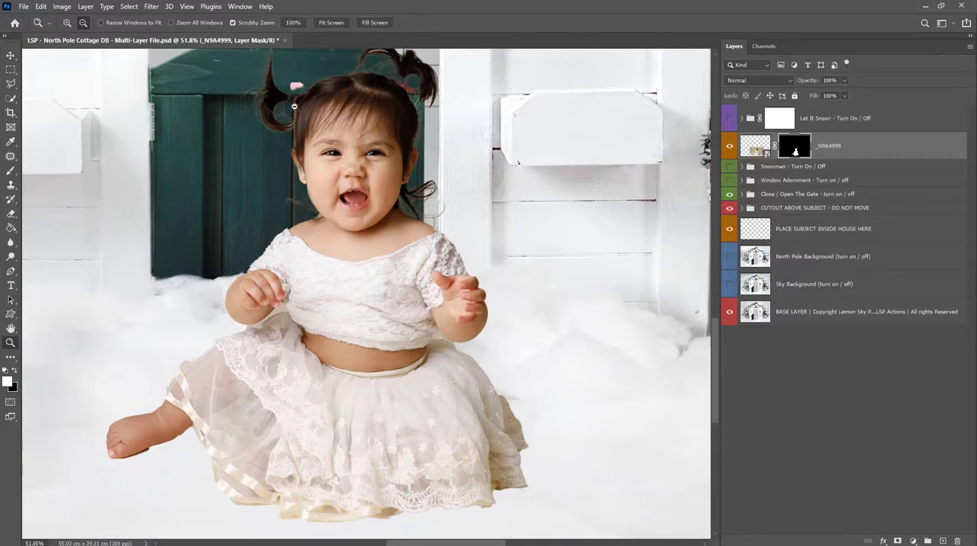
{"action": "left_click", "coordinate": [387, 378]}
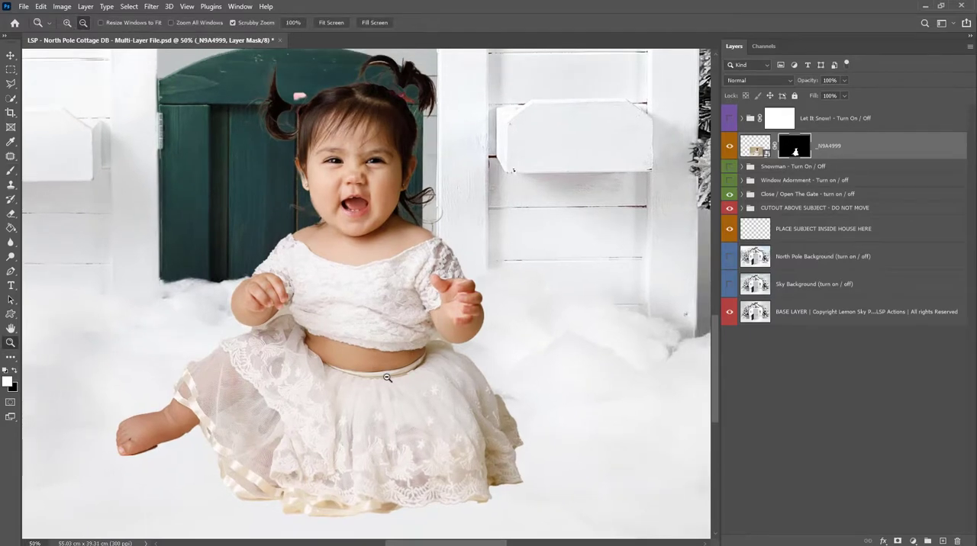
{"action": "left_click", "coordinate": [387, 378], "text": "alt"}
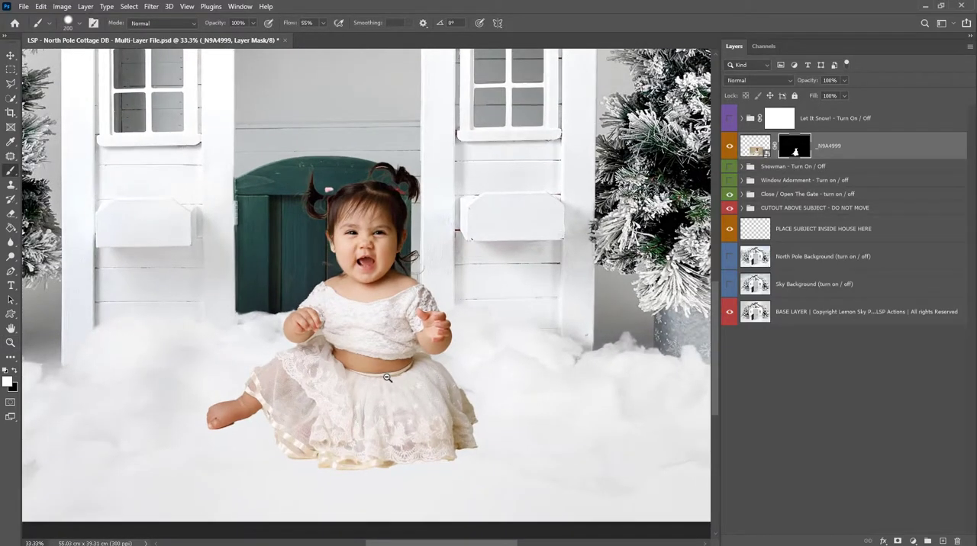
{"action": "right_click", "coordinate": [387, 378]}
{"action": "left_click", "coordinate": [447, 401]}
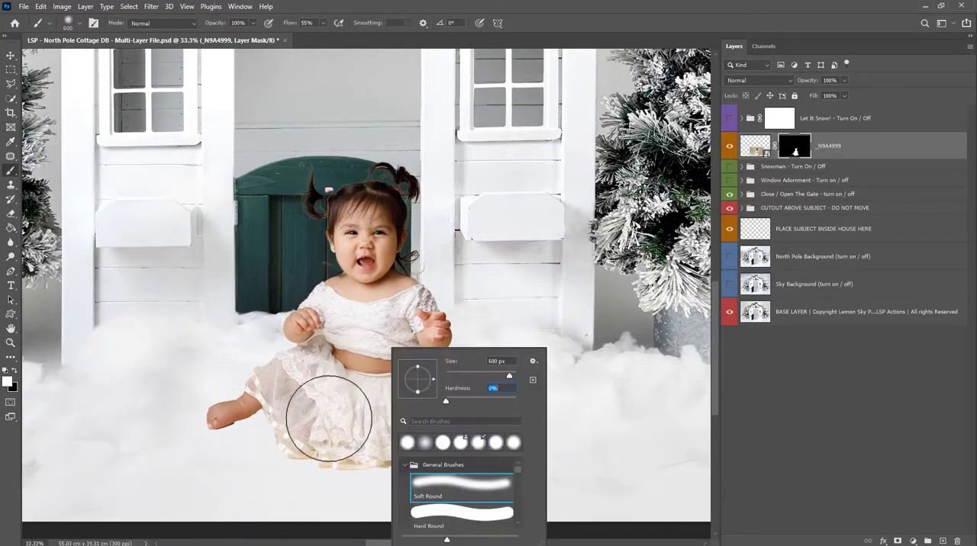
{"action": "left_click", "coordinate": [328, 419]}
{"action": "mouse_move", "coordinate": [351, 410]}
{"action": "left_mouse_down"}
{"action": "mouse_move", "coordinate": [272, 415]}
{"action": "mouse_move", "coordinate": [244, 425]}
{"action": "mouse_move", "coordinate": [246, 443]}
{"action": "mouse_move", "coordinate": [497, 434]}
{"action": "mouse_move", "coordinate": [260, 451]}
{"action": "mouse_move", "coordinate": [412, 449]}
{"action": "mouse_move", "coordinate": [299, 430]}
{"action": "mouse_move", "coordinate": [471, 421]}
{"action": "mouse_move", "coordinate": [254, 420]}
{"action": "mouse_move", "coordinate": [469, 419]}
{"action": "mouse_move", "coordinate": [270, 419]}
{"action": "mouse_move", "coordinate": [470, 436]}
{"action": "mouse_move", "coordinate": [382, 453]}
{"action": "mouse_move", "coordinate": [463, 451]}
{"action": "mouse_move", "coordinate": [459, 436]}
{"action": "left_mouse_up"}
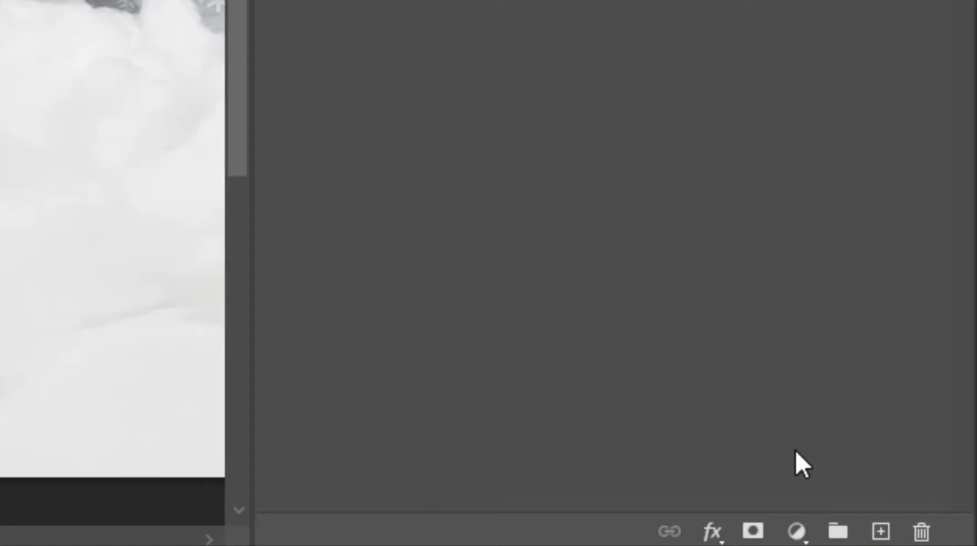
Add a Hue/Saturation adjustment layer above the _N9A4999 layer and clip it to that layer.
{"action": "left_click", "coordinate": [796, 530]}
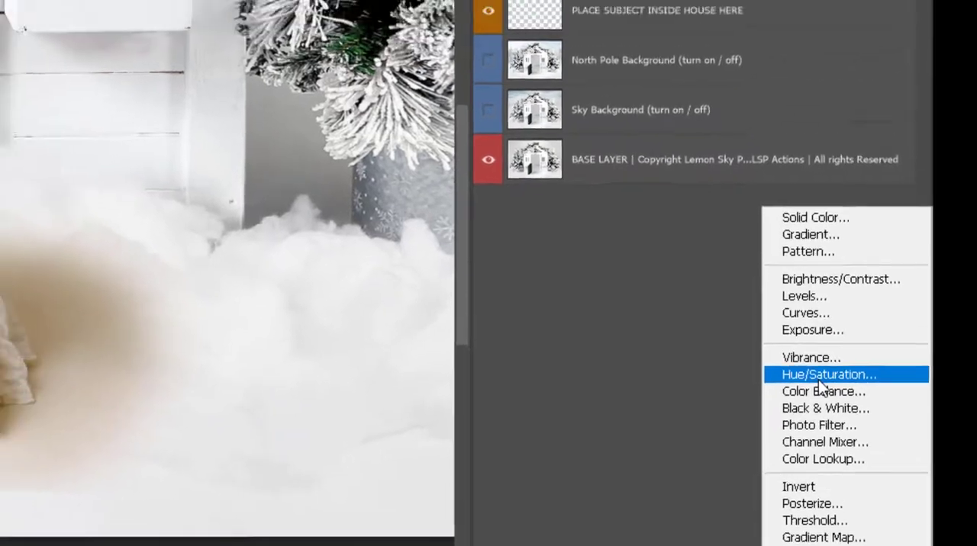
{"action": "left_click", "coordinate": [811, 333]}
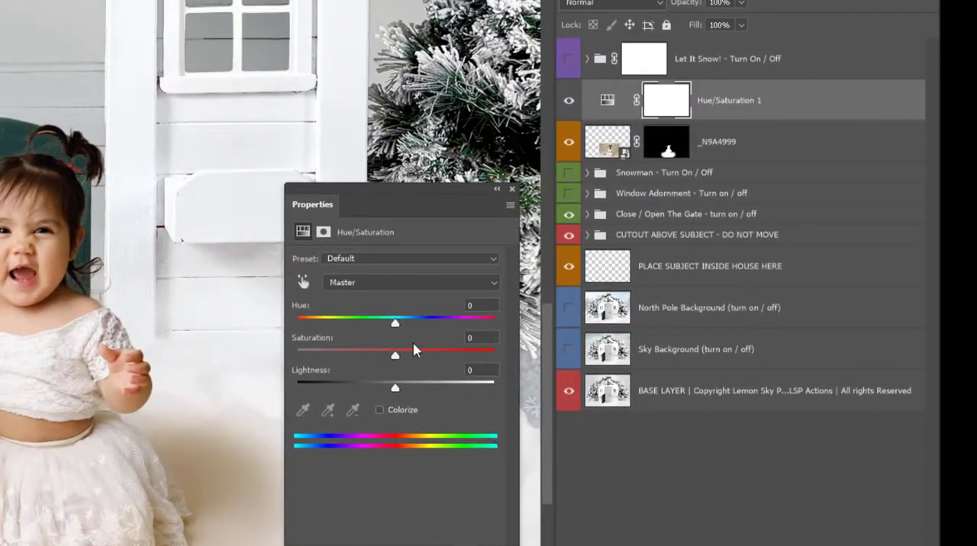
{"action": "left_click_drag", "start_coordinate": [309, 204], "coordinate": [295, 111]}
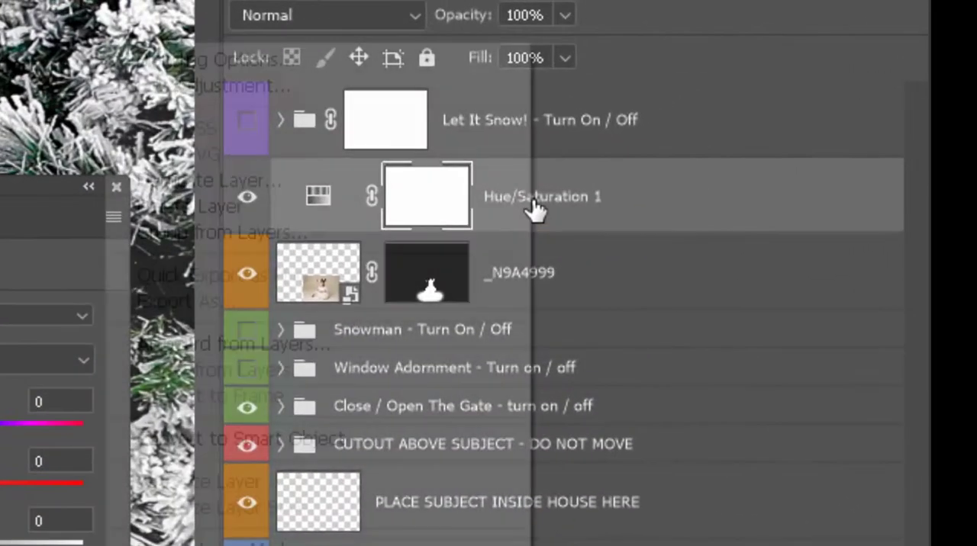
{"action": "right_click", "coordinate": [727, 105]}
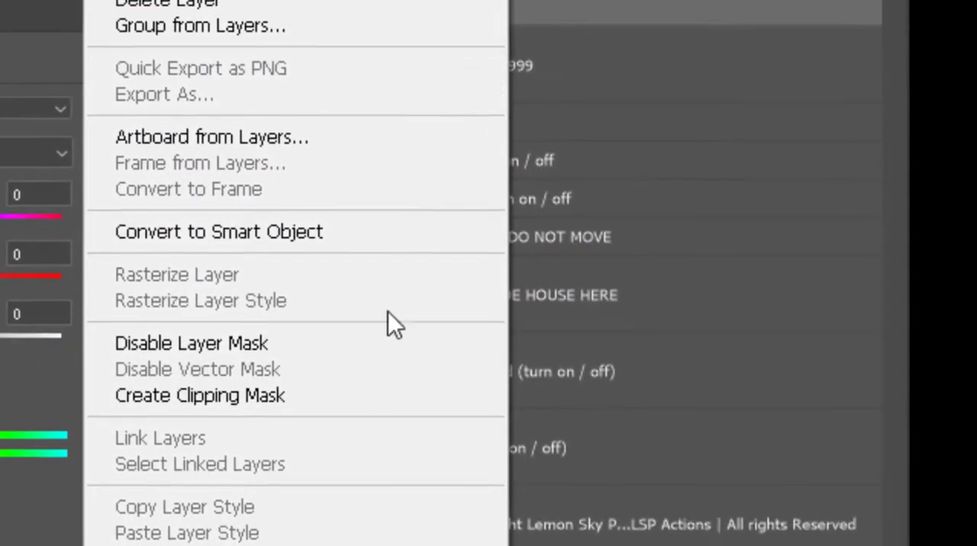
{"action": "left_click", "coordinate": [354, 393]}
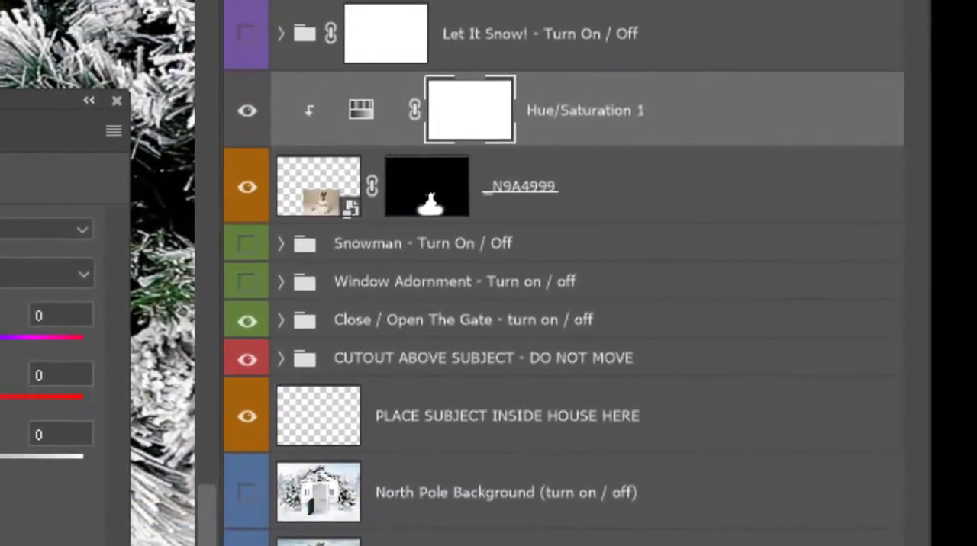
Desaturate the Hue/Saturation layer's Yellows to -100 and shift their colour range to 358°/27° and 64°\95° to neutralise the floor.
{"action": "left_click_drag", "start_coordinate": [476, 244], "coordinate": [703, 213]}
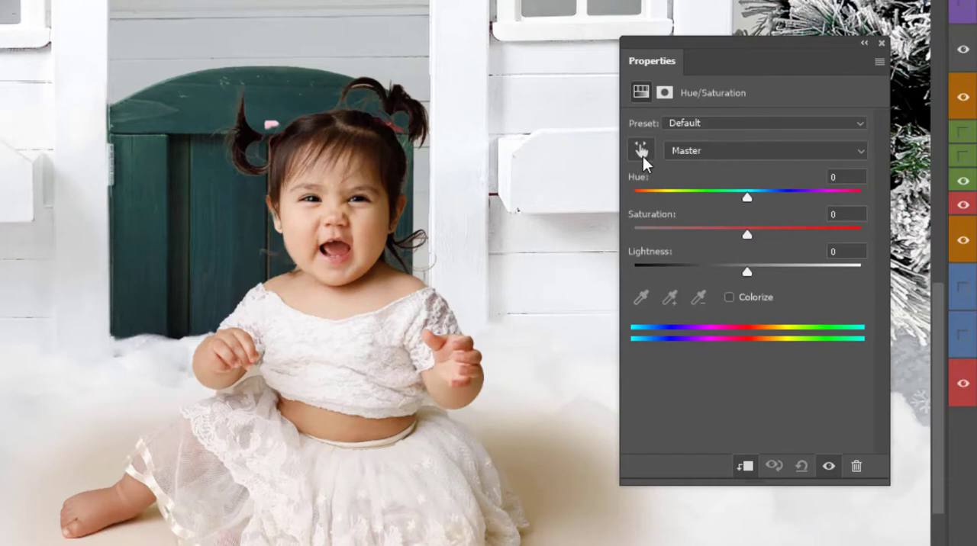
{"action": "left_click", "coordinate": [681, 150]}
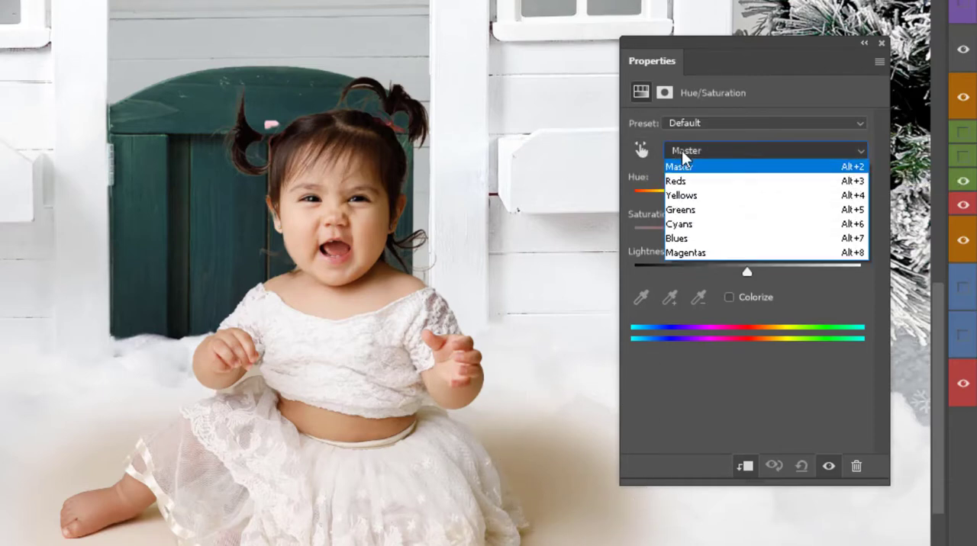
{"action": "left_click", "coordinate": [686, 193]}
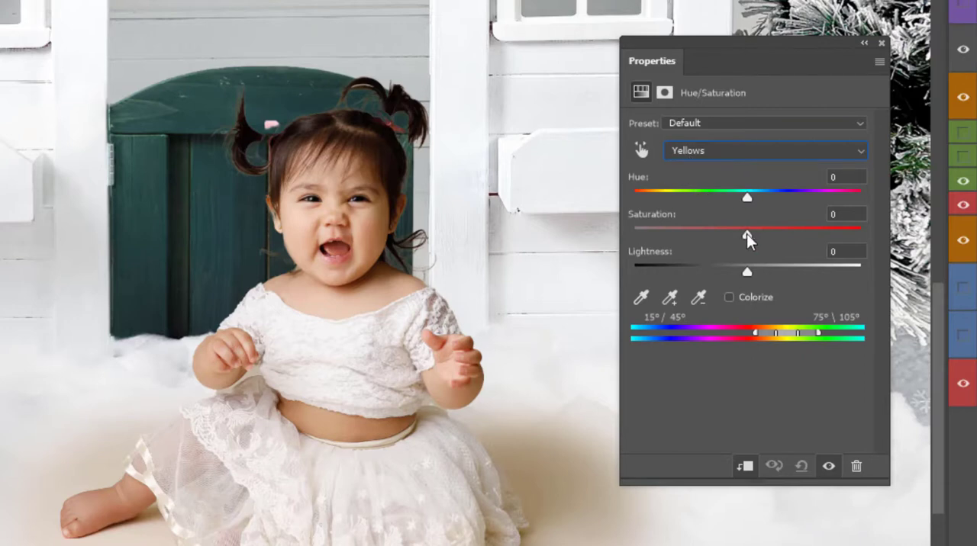
{"action": "left_click_drag", "start_coordinate": [748, 235], "coordinate": [734, 240]}
{"action": "left_click_drag", "start_coordinate": [778, 71], "coordinate": [755, 69]}
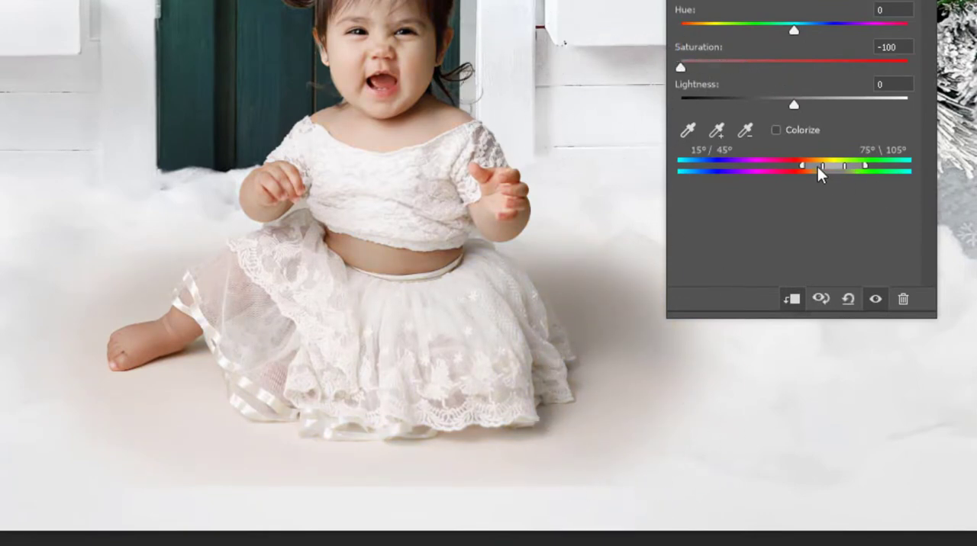
{"action": "mouse_move", "coordinate": [817, 166]}
{"action": "left_mouse_down"}
{"action": "mouse_move", "coordinate": [807, 164]}
{"action": "mouse_move", "coordinate": [830, 171]}
{"action": "mouse_move", "coordinate": [677, 183]}
{"action": "mouse_move", "coordinate": [830, 169]}
{"action": "mouse_move", "coordinate": [825, 174]}
{"action": "left_mouse_up"}
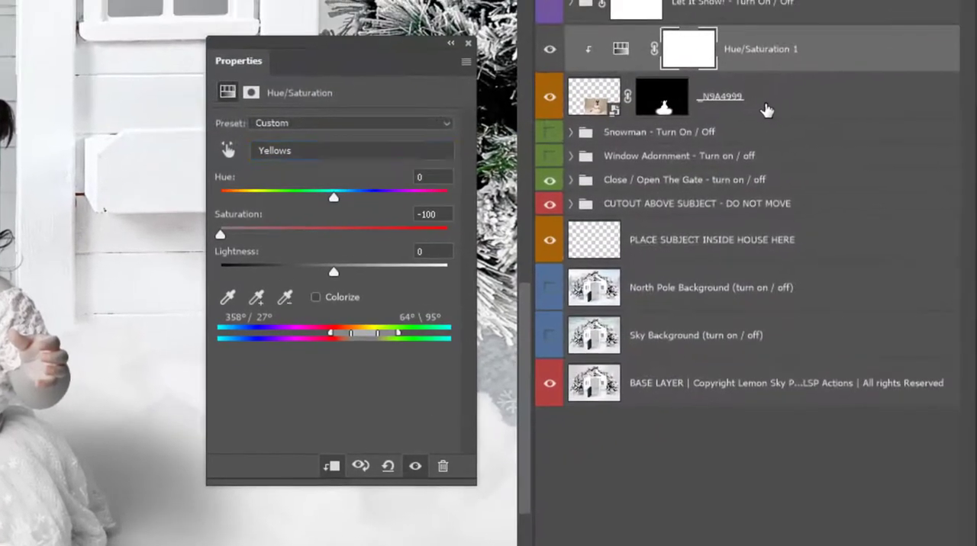
Add a Levels adjustment layer directly above the _N9A4999 layer, clipped to it.
{"action": "left_click", "coordinate": [766, 110]}
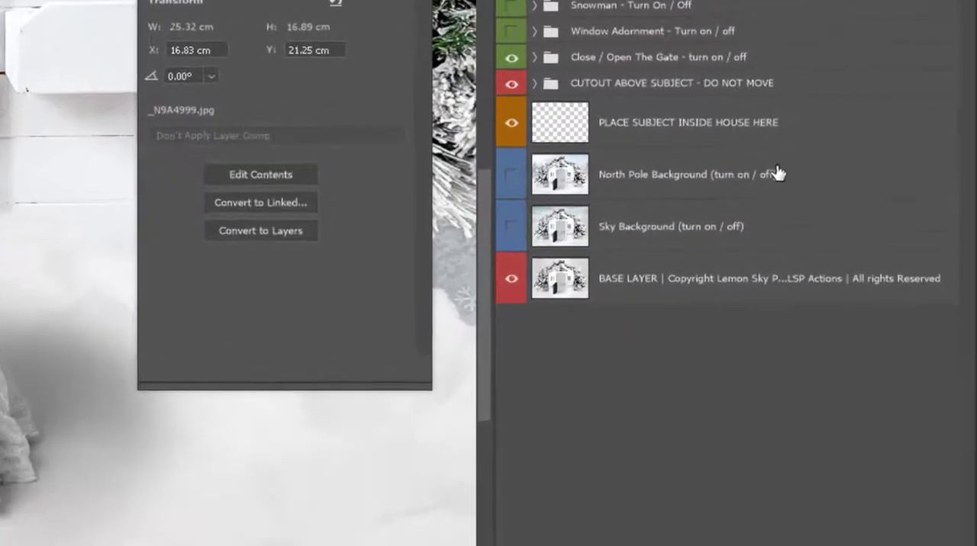
{"action": "left_click", "coordinate": [840, 537]}
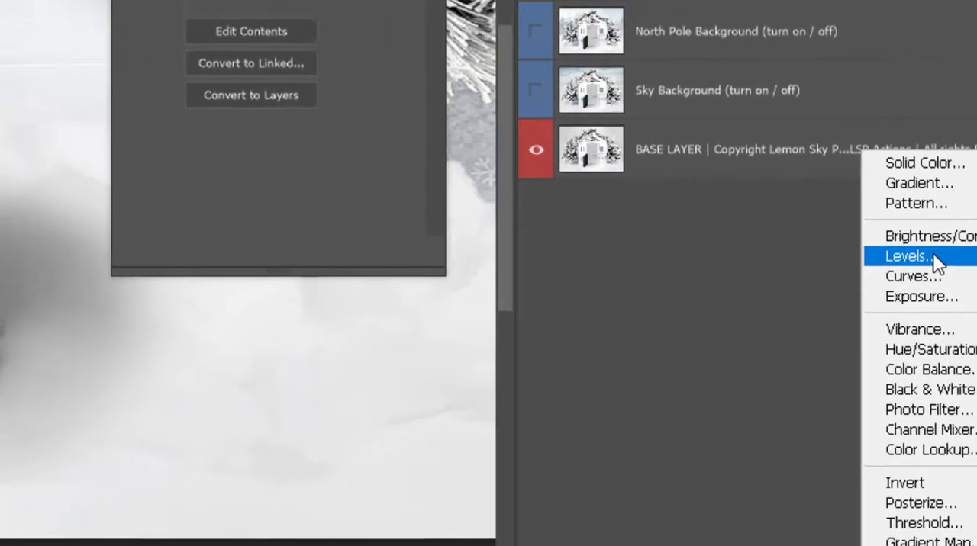
{"action": "left_click", "coordinate": [847, 213]}
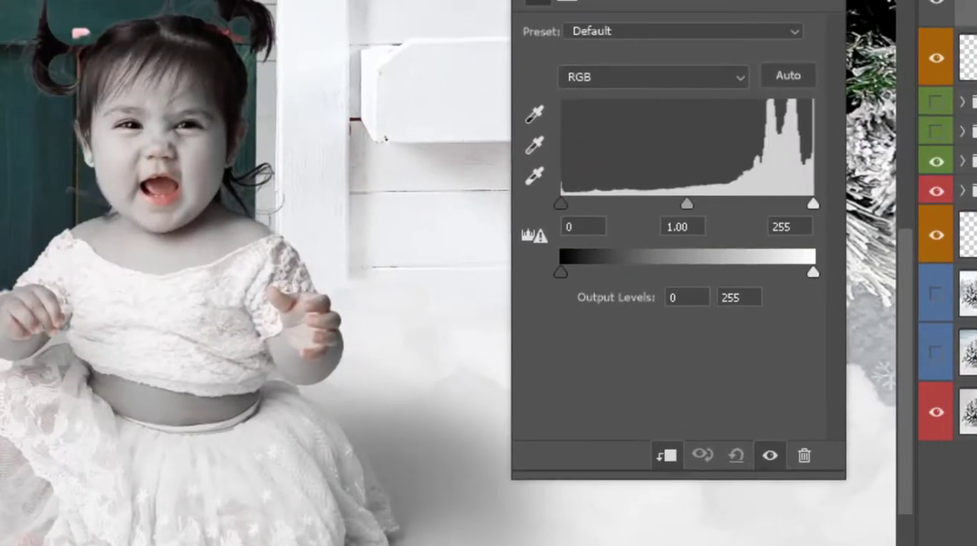
{"action": "right_click", "coordinate": [971, 12]}
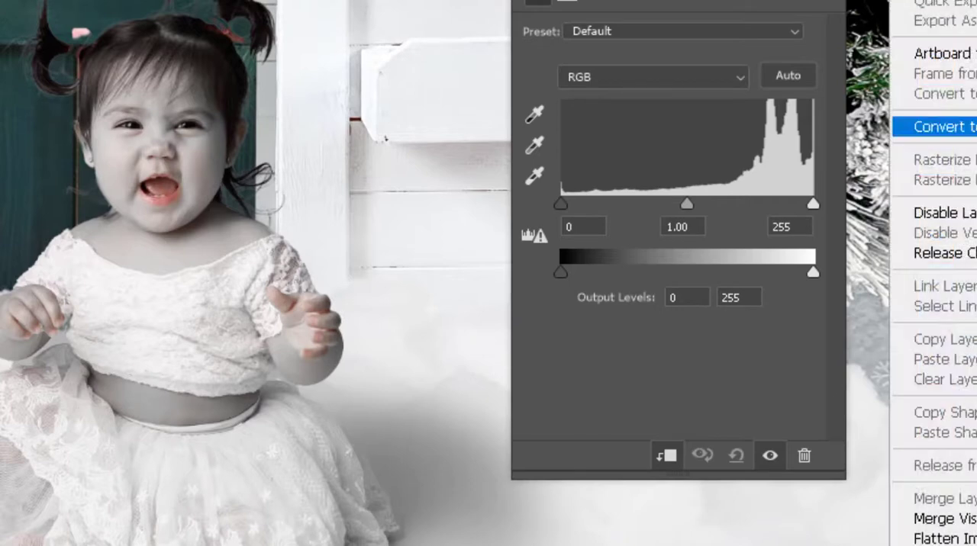
{"action": "key", "text": "Escape"}
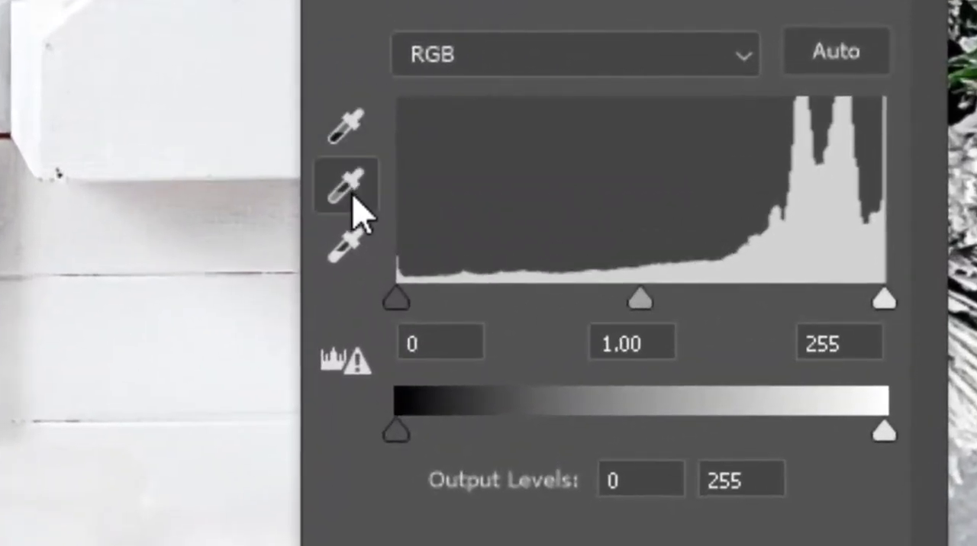
Set the Levels white point by sampling the floor beside the baby's foot, and set the black input level to 42.
{"action": "left_click", "coordinate": [346, 260]}
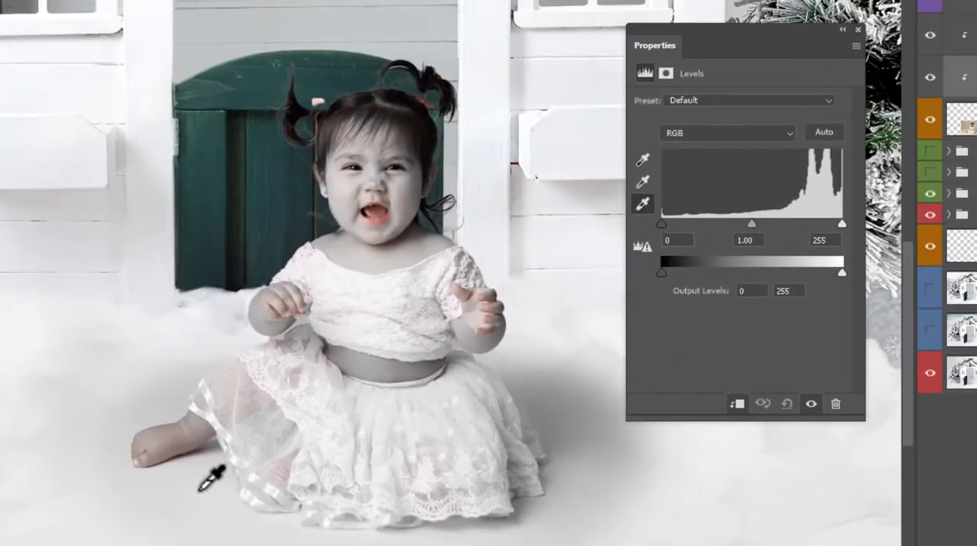
{"action": "left_click", "coordinate": [200, 490]}
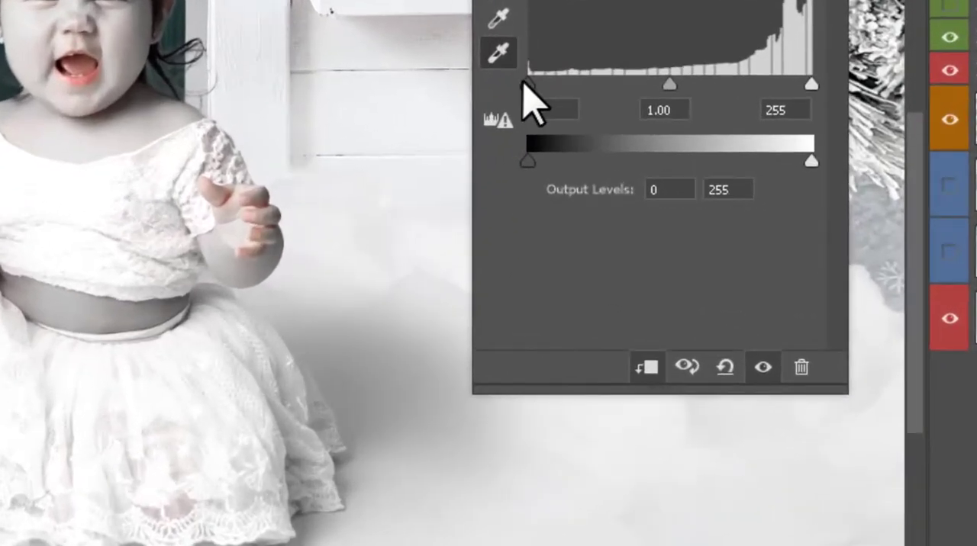
{"action": "left_click_drag", "start_coordinate": [525, 82], "coordinate": [574, 86]}
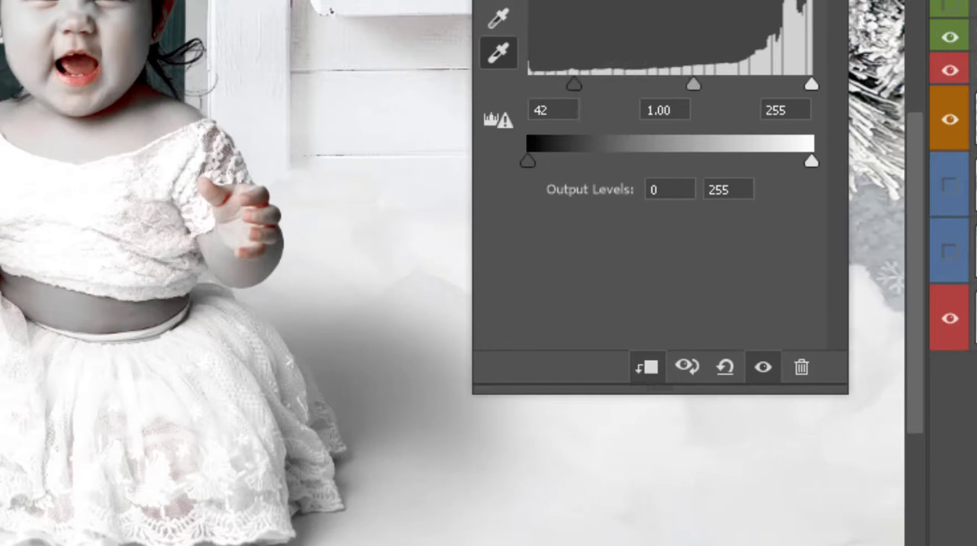
Invert the Levels 2 and Hue/Saturation 1 layer masks to black.
{"action": "left_click", "coordinate": [735, 114]}
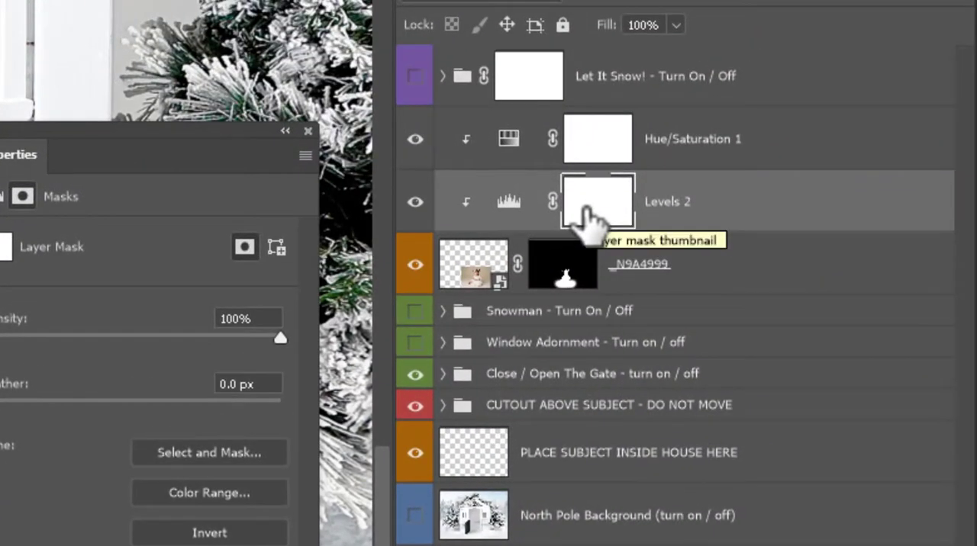
{"action": "key", "text": "ctrl+i"}
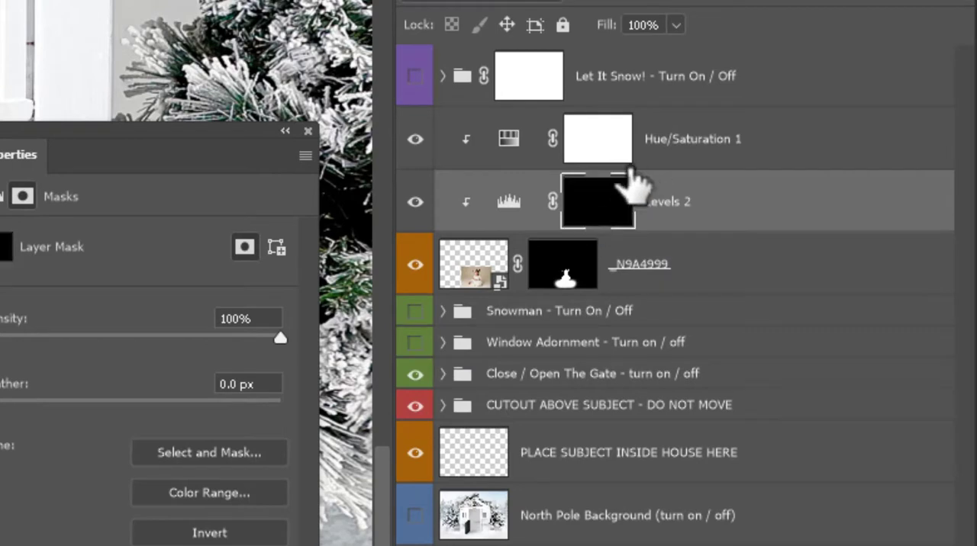
{"action": "left_click", "coordinate": [614, 151]}
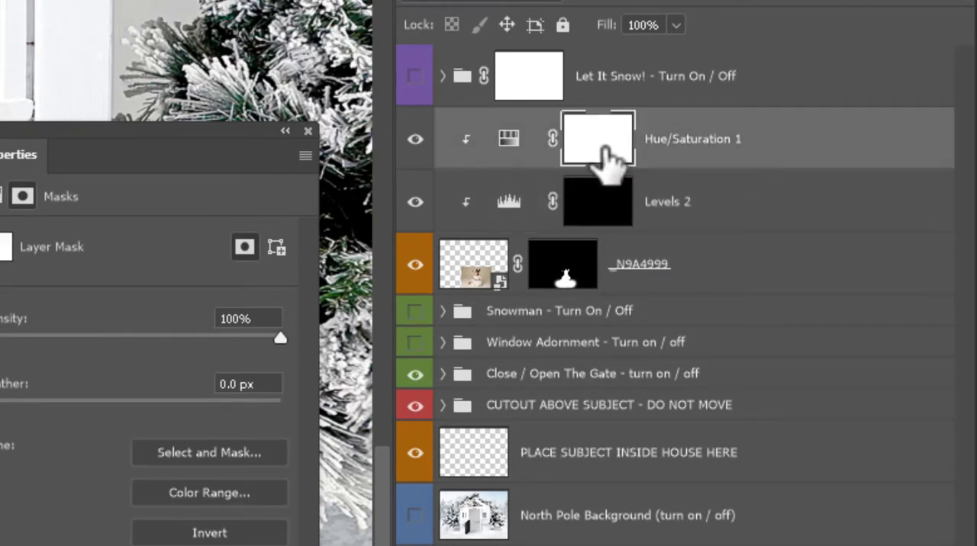
{"action": "key", "text": "ctrl+i"}
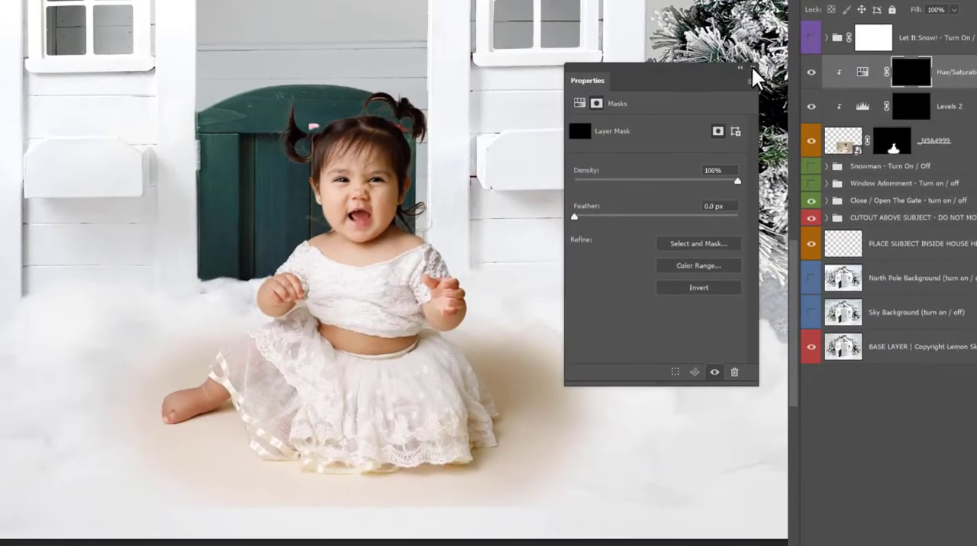
{"action": "left_click", "coordinate": [307, 132]}
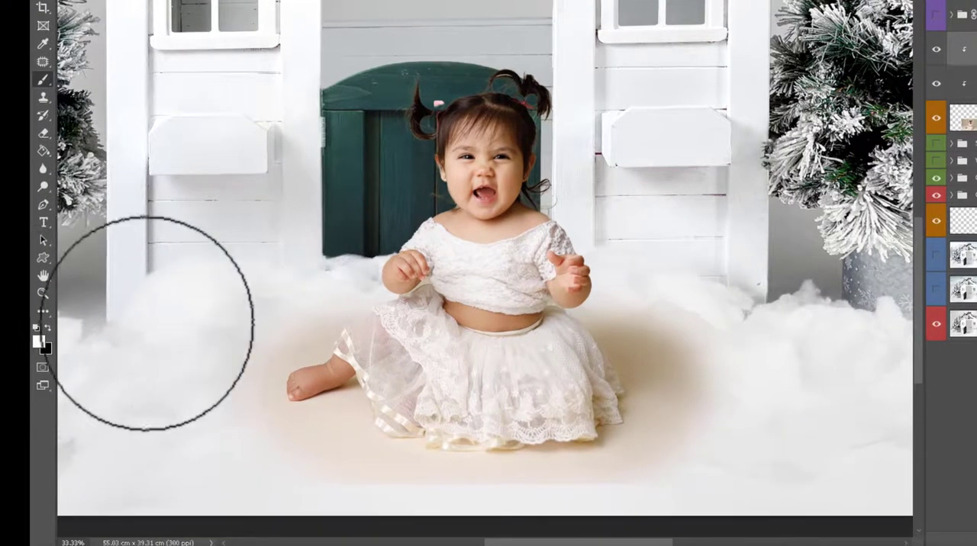
Paint white on the Hue/Saturation 1 mask with a 600 px Soft Round brush at 0% hardness over the floor around the skirt.
{"action": "right_click", "coordinate": [630, 126]}
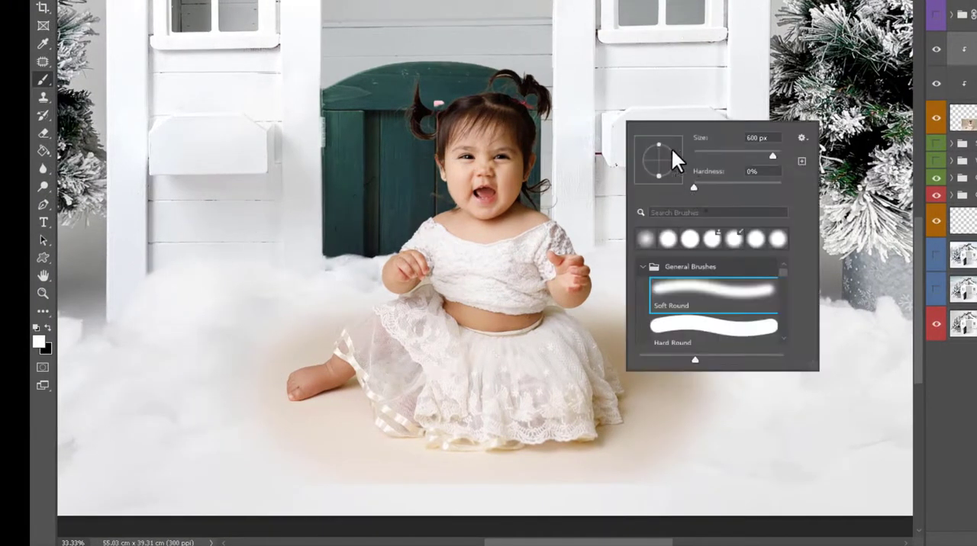
{"action": "key", "text": "Escape"}
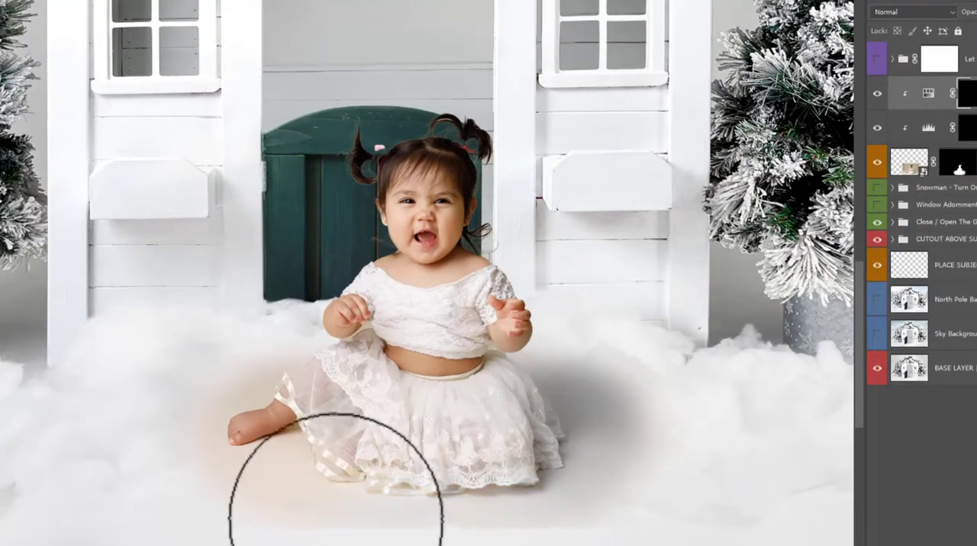
{"action": "mouse_move", "coordinate": [336, 519]}
{"action": "left_mouse_down"}
{"action": "mouse_move", "coordinate": [305, 504]}
{"action": "mouse_move", "coordinate": [302, 480]}
{"action": "mouse_move", "coordinate": [214, 484]}
{"action": "mouse_move", "coordinate": [209, 397]}
{"action": "mouse_move", "coordinate": [280, 365]}
{"action": "mouse_move", "coordinate": [200, 372]}
{"action": "mouse_move", "coordinate": [205, 496]}
{"action": "mouse_move", "coordinate": [318, 467]}
{"action": "left_mouse_up"}
{"action": "mouse_move", "coordinate": [528, 508]}
{"action": "left_mouse_down"}
{"action": "mouse_move", "coordinate": [319, 490]}
{"action": "mouse_move", "coordinate": [339, 467]}
{"action": "left_mouse_up"}
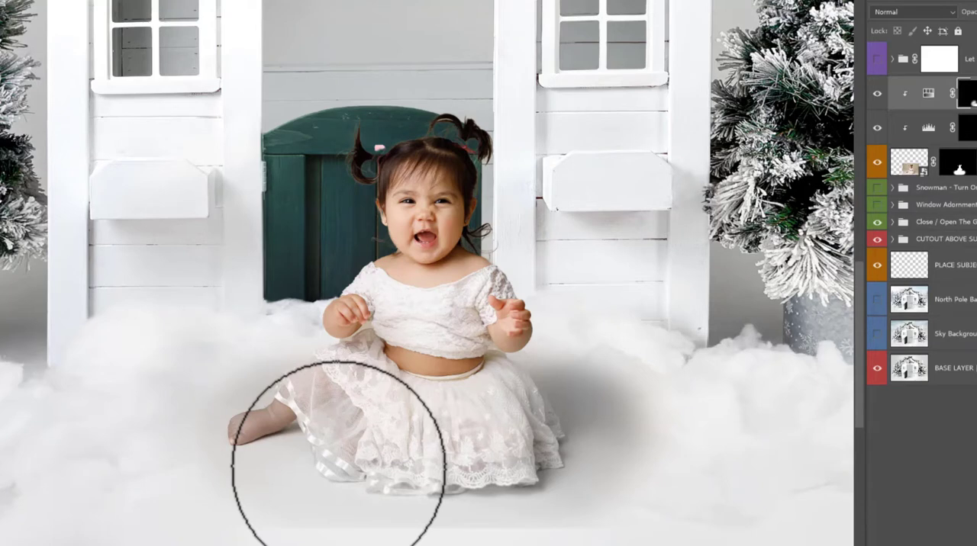
Restore the foot's skin colour on the Hue/Saturation 1 mask with a smaller soft brush.
{"action": "key", "text": "bracketleft"}
{"action": "key", "text": "bracketleft"}
{"action": "key", "text": "bracketleft"}
{"action": "key", "text": "bracketleft"}
{"action": "key", "text": "bracketleft"}
{"action": "key", "text": "bracketleft"}
{"action": "key", "text": "bracketleft"}
{"action": "key", "text": "bracketleft"}
{"action": "key", "text": "bracketleft"}
{"action": "key", "text": "bracketleft"}
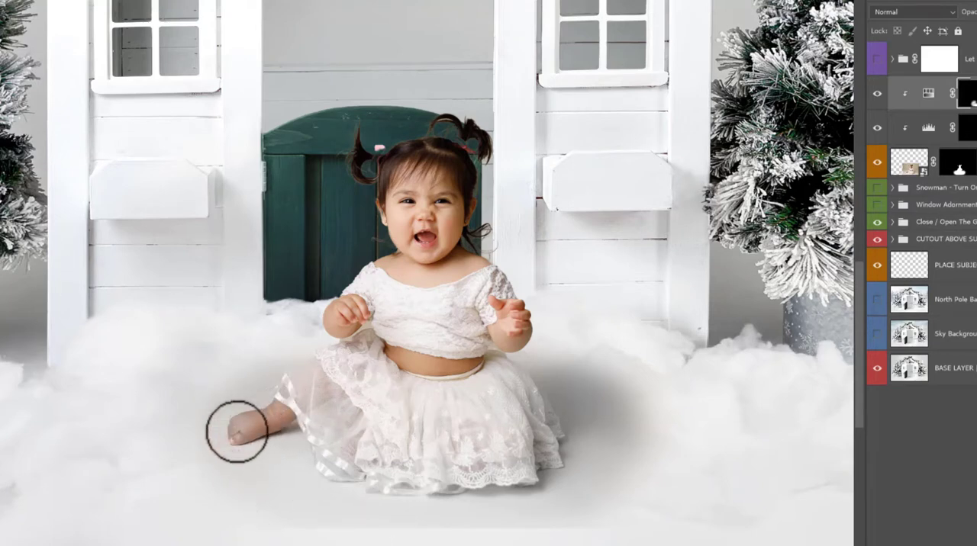
Paint white on the Levels 2 mask with a large soft brush to brighten the floor around the baby.
{"action": "key", "text": "alt+bracketleft"}
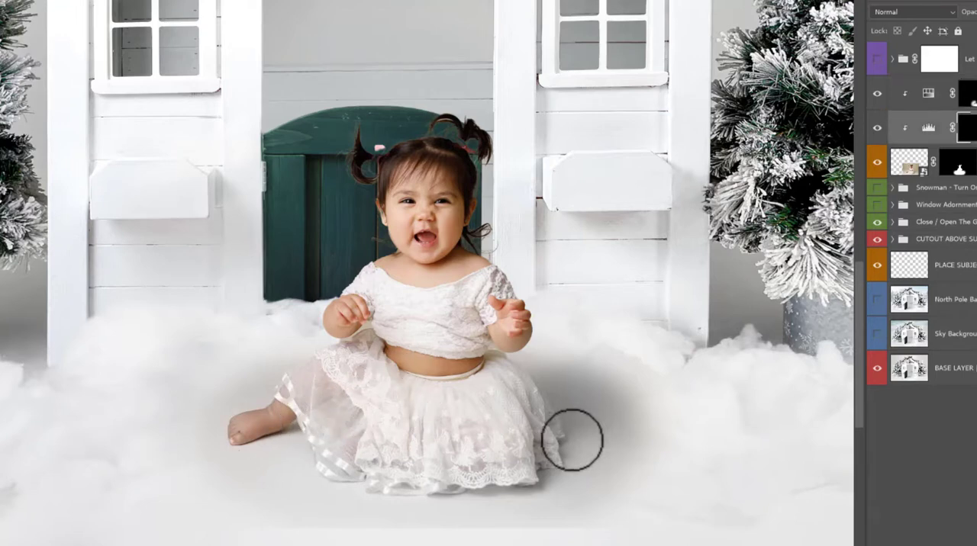
{"action": "key", "text": "bracketright"}
{"action": "key", "text": "bracketright"}
{"action": "key", "text": "bracketright"}
{"action": "key", "text": "bracketright"}
{"action": "key", "text": "bracketright"}
{"action": "key", "text": "bracketright"}
{"action": "key", "text": "bracketright"}
{"action": "key", "text": "bracketright"}
{"action": "key", "text": "bracketright"}
{"action": "key", "text": "bracketright"}
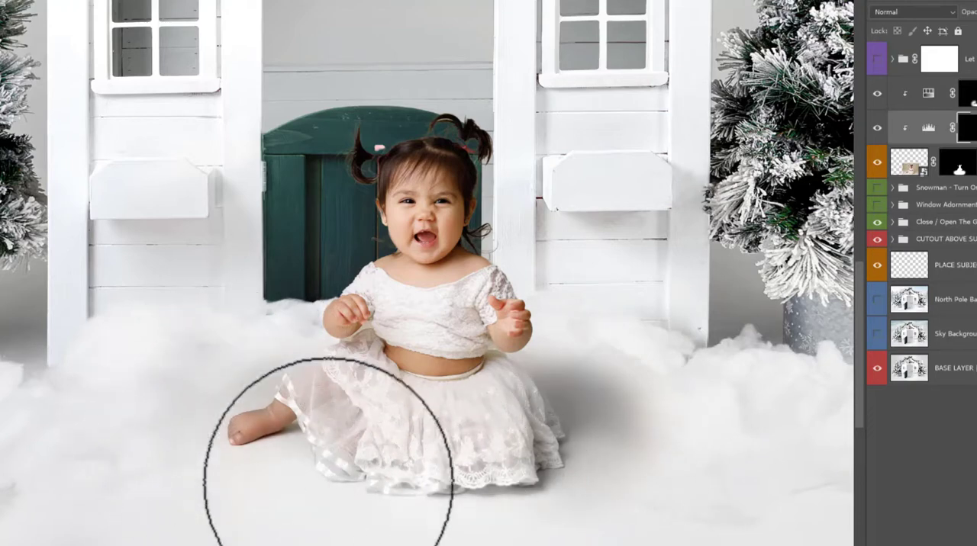
{"action": "mouse_move", "coordinate": [328, 483]}
{"action": "left_mouse_down"}
{"action": "mouse_move", "coordinate": [296, 476]}
{"action": "mouse_move", "coordinate": [328, 465]}
{"action": "mouse_move", "coordinate": [249, 384]}
{"action": "mouse_move", "coordinate": [265, 367]}
{"action": "left_mouse_up"}
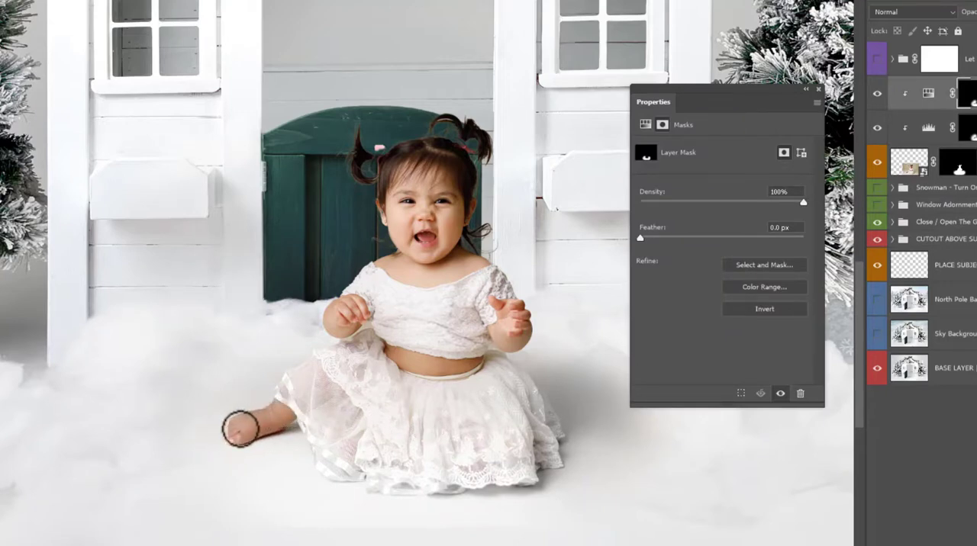
Refine the Hue/Saturation 1 mask, restoring the foot's colour and desaturating the gap under the arm with a 25 px soft brush.
{"action": "left_click_drag", "start_coordinate": [241, 429], "coordinate": [286, 410]}
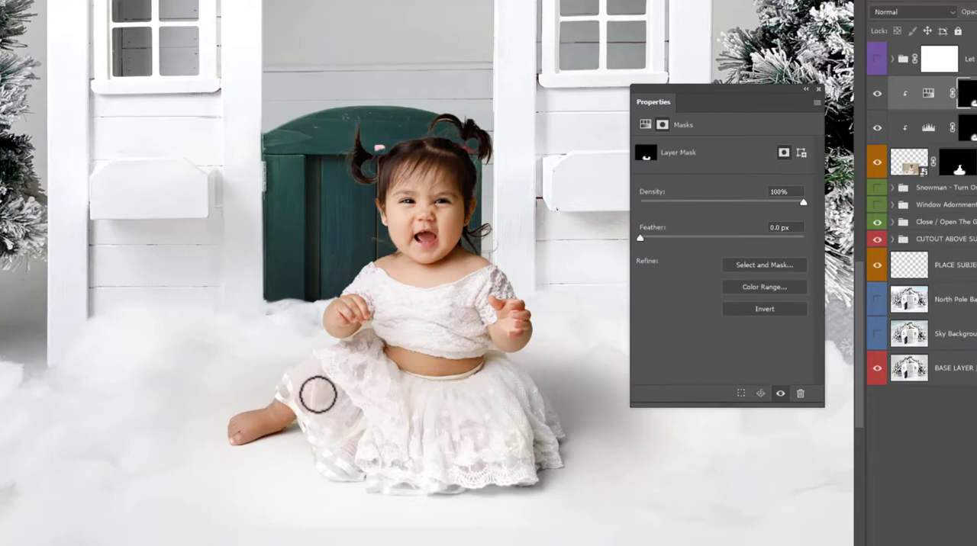
{"action": "mouse_move", "coordinate": [382, 348]}
{"action": "left_mouse_down"}
{"action": "mouse_move", "coordinate": [441, 412]}
{"action": "mouse_move", "coordinate": [423, 356]}
{"action": "mouse_move", "coordinate": [456, 366]}
{"action": "left_mouse_up"}
{"action": "right_click", "coordinate": [375, 335]}
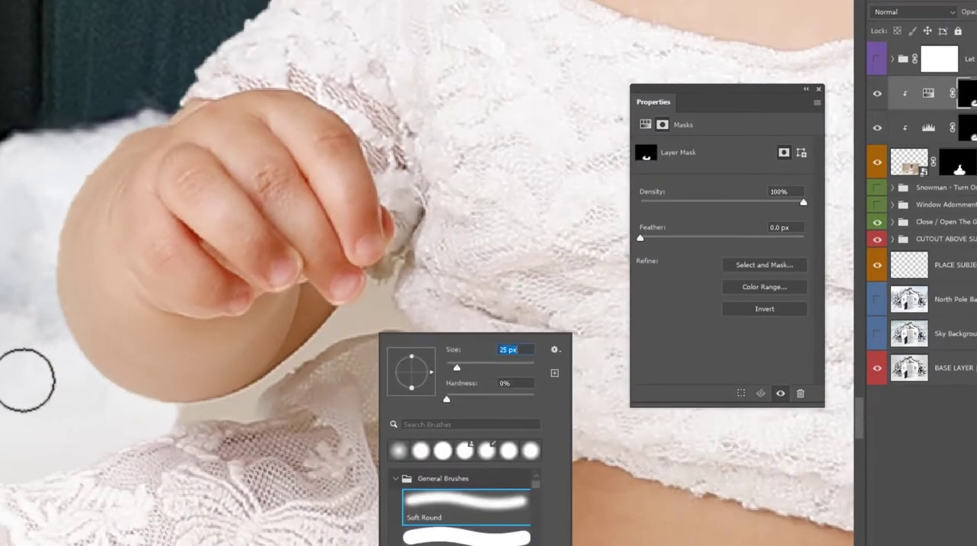
{"action": "left_click", "coordinate": [1, 382]}
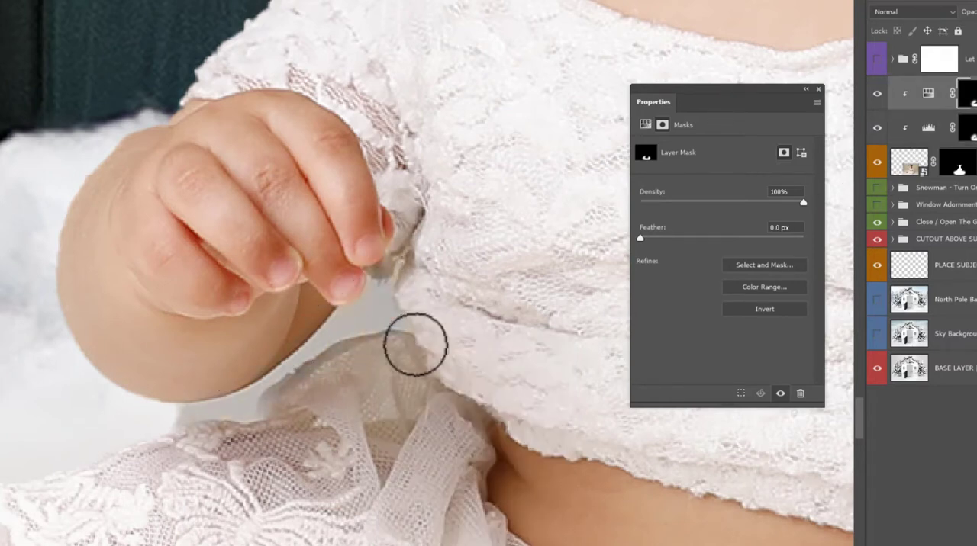
Clean up the leftover background between the baby's arm and skirt with a small soft brush on the _N9A4999 and adjustment layer masks.
{"action": "left_click", "coordinate": [971, 158]}
{"action": "key", "text": "bracketleft"}
{"action": "key", "text": "bracketleft"}
{"action": "key", "text": "bracketleft"}
{"action": "key", "text": "bracketleft"}
{"action": "key", "text": "bracketleft"}
{"action": "scroll", "coordinate": [331, 339], "scroll_direction": "up", "scroll_amount": 2}
{"action": "mouse_move", "coordinate": [128, 442]}
{"action": "left_mouse_down"}
{"action": "mouse_move", "coordinate": [239, 430]}
{"action": "mouse_move", "coordinate": [275, 387]}
{"action": "left_mouse_up"}
{"action": "key", "text": "bracketright"}
{"action": "mouse_move", "coordinate": [336, 327]}
{"action": "left_mouse_down"}
{"action": "mouse_move", "coordinate": [379, 312]}
{"action": "mouse_move", "coordinate": [317, 339]}
{"action": "mouse_move", "coordinate": [376, 289]}
{"action": "mouse_move", "coordinate": [396, 319]}
{"action": "mouse_move", "coordinate": [283, 403]}
{"action": "mouse_move", "coordinate": [196, 422]}
{"action": "mouse_move", "coordinate": [216, 437]}
{"action": "mouse_move", "coordinate": [182, 407]}
{"action": "mouse_move", "coordinate": [386, 283]}
{"action": "left_mouse_up"}
{"action": "left_click", "coordinate": [968, 128]}
{"action": "right_click", "coordinate": [301, 378]}
{"action": "double_click", "coordinate": [453, 468]}
{"action": "left_click", "coordinate": [968, 93]}
{"action": "left_click", "coordinate": [959, 162]}
{"action": "right_click", "coordinate": [359, 283]}
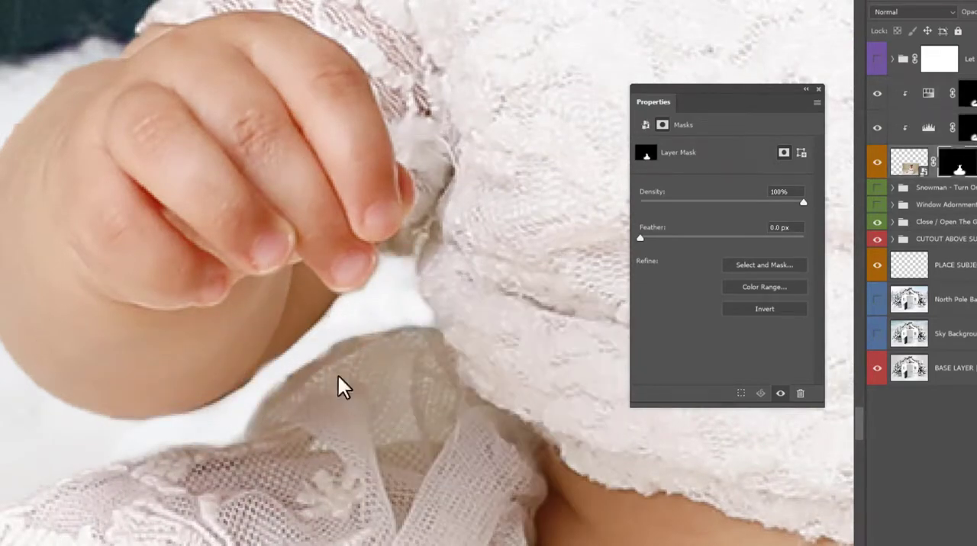
{"action": "right_click", "coordinate": [338, 378]}
Paint black on the _N9A4999 mask with a 243 px soft brush at 34% flow to blend the floor edges into the snow.
{"action": "scroll", "coordinate": [303, 322], "scroll_direction": "down", "scroll_amount": 5}
{"action": "mouse_move", "coordinate": [877, 93]}
{"action": "left_mouse_down"}
{"action": "mouse_move", "coordinate": [880, 116]}
{"action": "mouse_move", "coordinate": [878, 93]}
{"action": "left_mouse_up"}
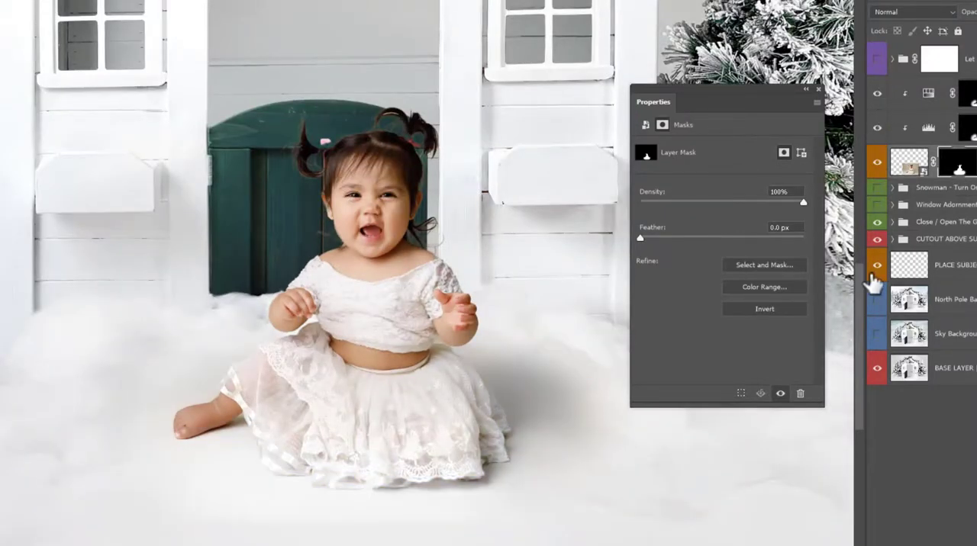
{"action": "right_click", "coordinate": [417, 520]}
{"action": "left_click_drag", "start_coordinate": [547, 406], "coordinate": [490, 410]}
{"action": "left_click", "coordinate": [348, 526]}
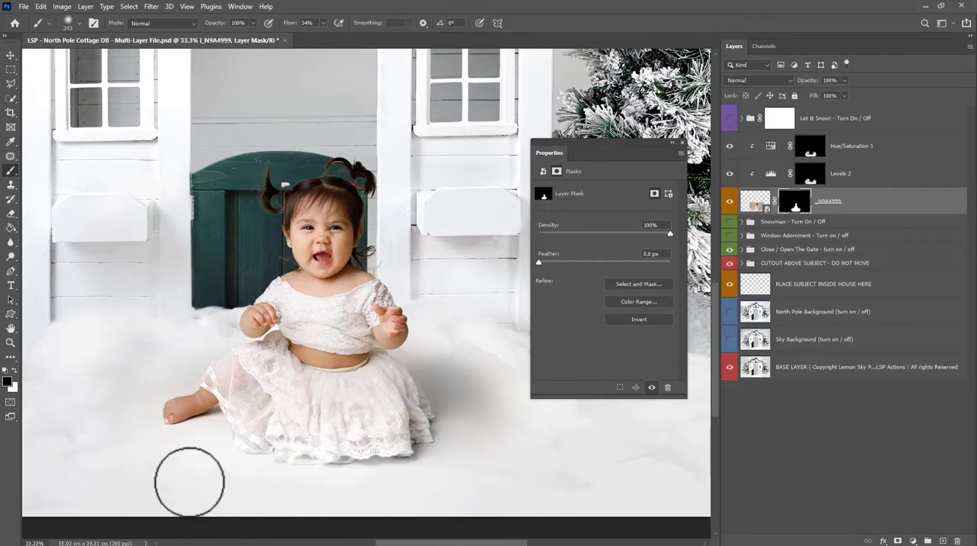
Paint white on the _N9A4999 mask with a 26 px brush to restore the pink hair bow at the base of the pigtail.
{"action": "key", "text": "z"}
{"action": "left_click", "coordinate": [251, 385], "text": "alt"}
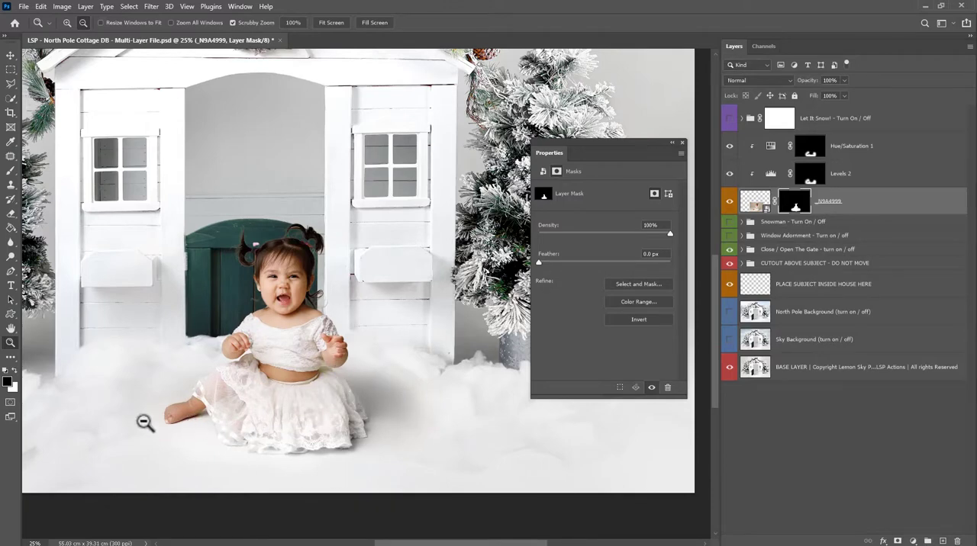
{"action": "left_click_drag", "start_coordinate": [267, 260], "coordinate": [378, 286]}
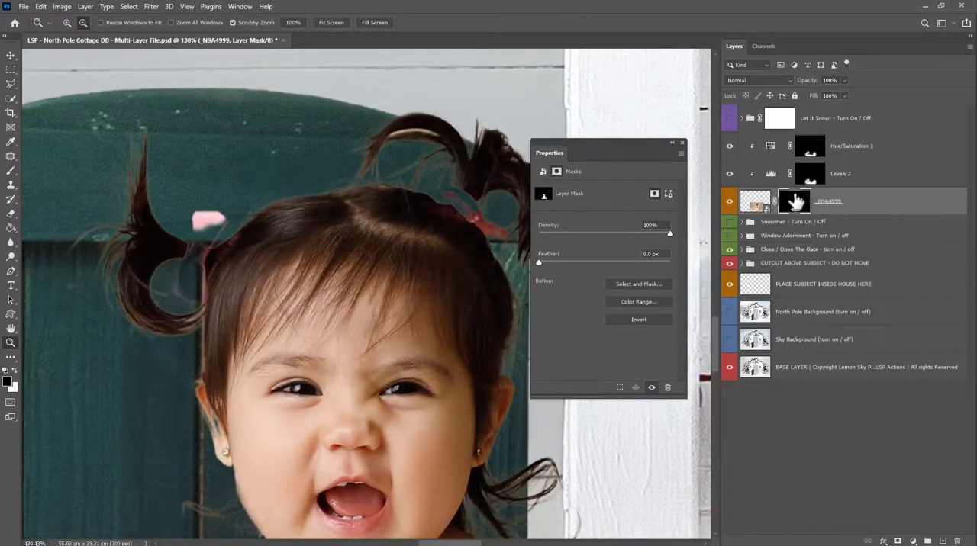
{"action": "key", "text": "b"}
{"action": "right_click", "coordinate": [258, 275]}
{"action": "left_click", "coordinate": [14, 372]}
{"action": "key", "text": "z"}
{"action": "left_click_drag", "start_coordinate": [174, 240], "coordinate": [198, 257]}
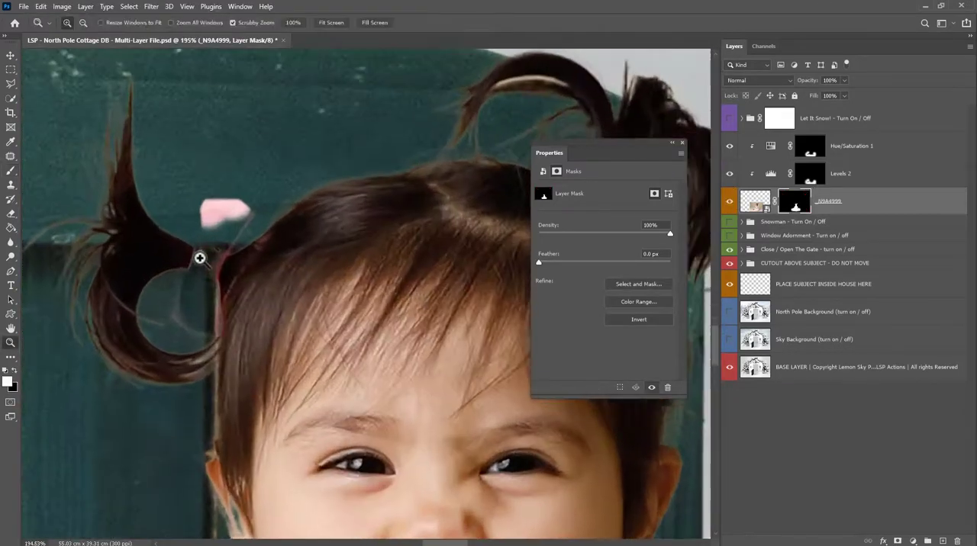
{"action": "key", "text": "b"}
{"action": "right_click", "coordinate": [210, 241]}
{"action": "left_click_drag", "start_coordinate": [279, 269], "coordinate": [275, 270]}
{"action": "left_click", "coordinate": [226, 237]}
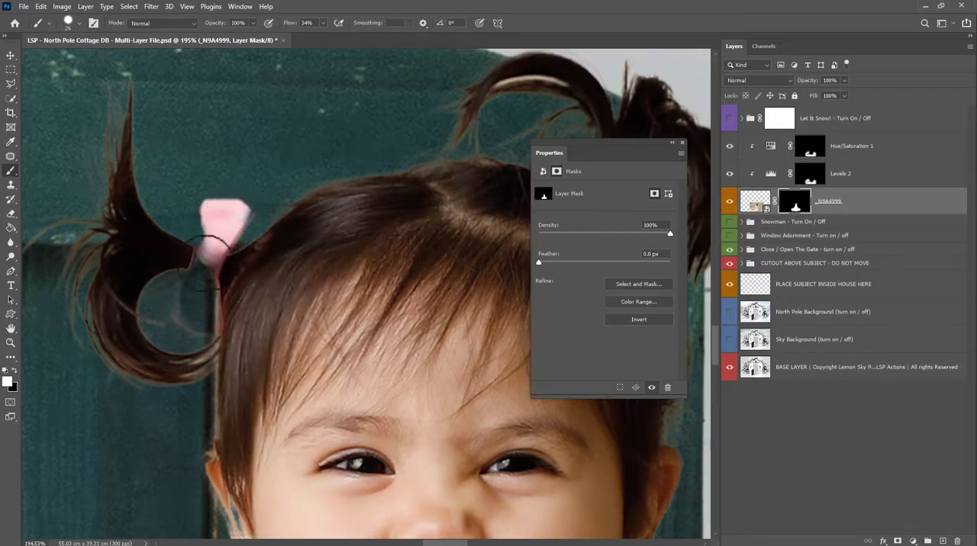
Paint white on the _N9A4999 mask with a small brush to restore the rest of the first pink bow and the bow on the other pigtail.
{"action": "left_click_drag", "start_coordinate": [214, 246], "coordinate": [185, 308]}
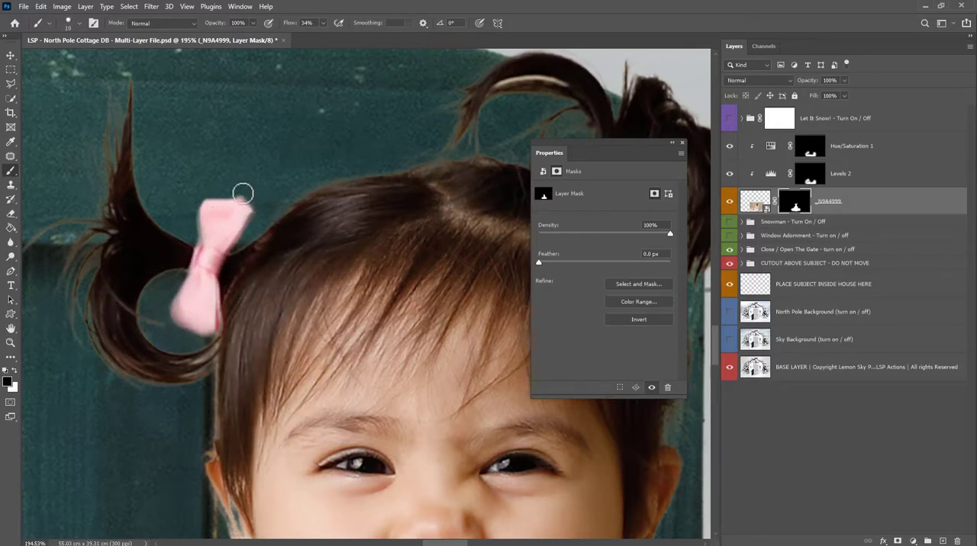
{"action": "left_click_drag", "start_coordinate": [504, 210], "coordinate": [384, 246]}
{"action": "key", "text": "x"}
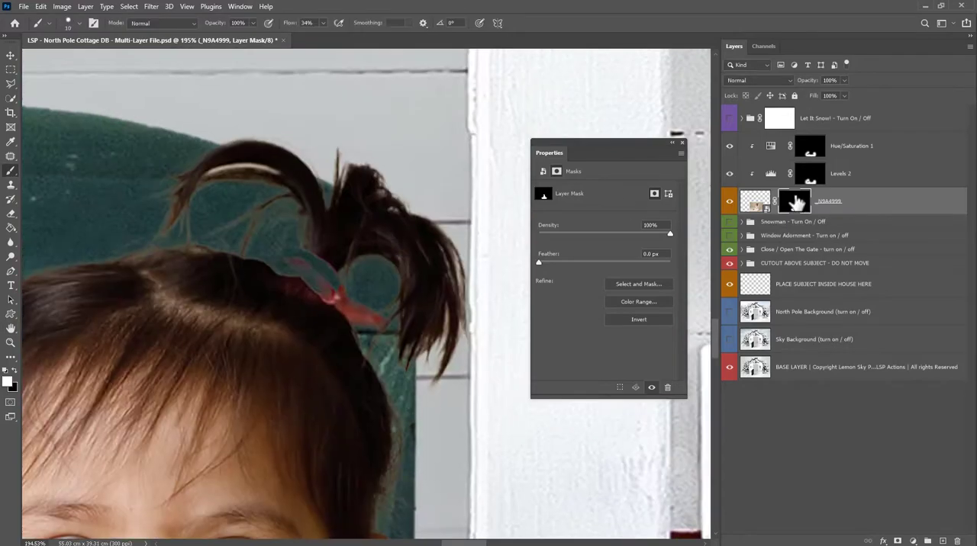
{"action": "left_click", "coordinate": [794, 203], "text": "shift"}
{"action": "left_click", "coordinate": [790, 204], "text": "shift"}
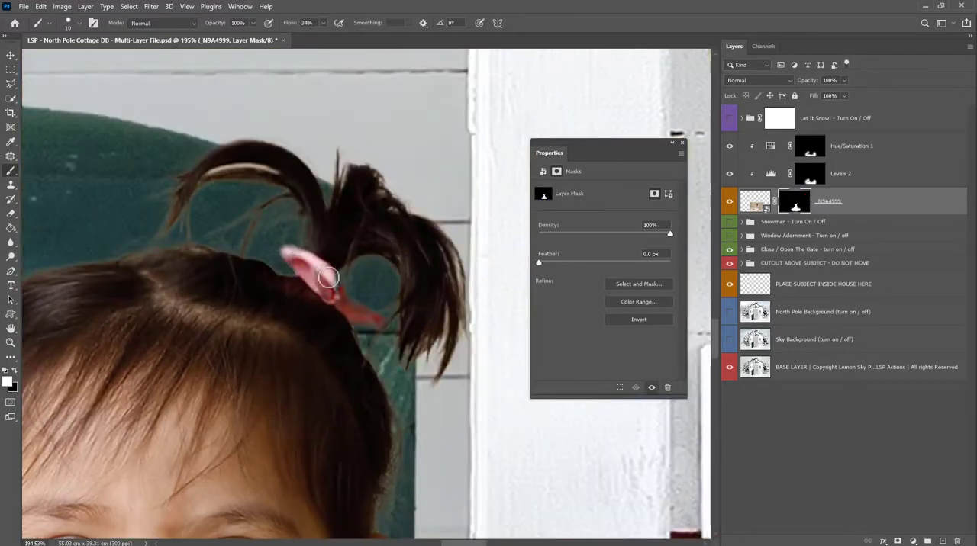
Load the _N9A4999 layer mask as a selection and contract it by 2 pixels.
{"action": "left_click", "coordinate": [794, 203], "text": "ctrl"}
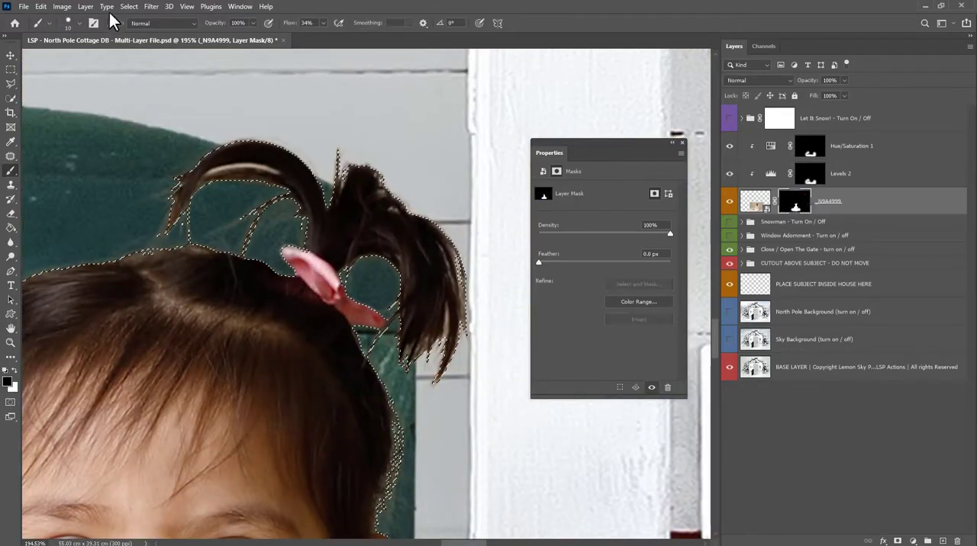
{"action": "left_click", "coordinate": [129, 6]}
{"action": "mouse_move", "coordinate": [229, 175]}
{"action": "left_click", "coordinate": [258, 219]}
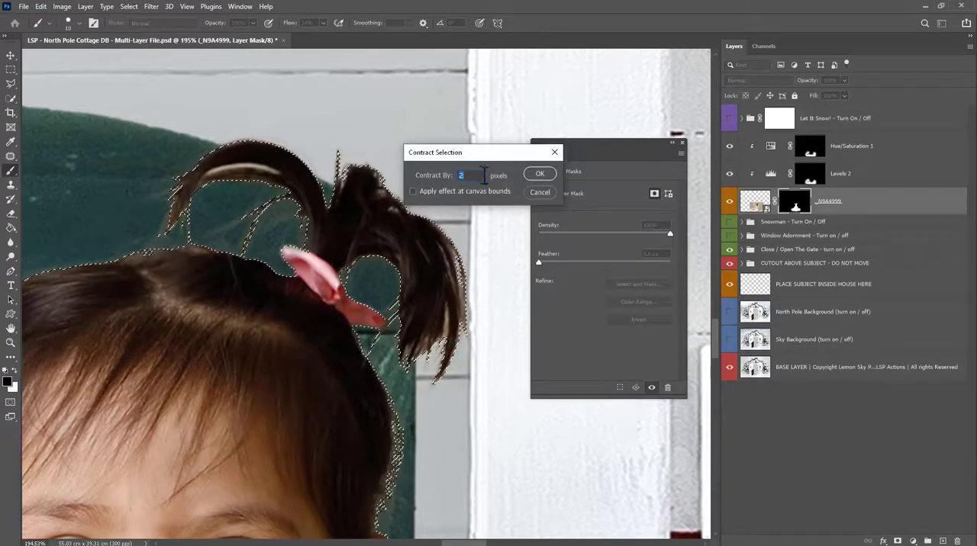
{"action": "left_click", "coordinate": [540, 174]}
Invert the selection, paint black around the hair, face and shoulder on the _N9A4999 mask with a 243 px brush at 34% flow, and deselect.
{"action": "right_click", "coordinate": [243, 217]}
{"action": "key", "text": "Return"}
{"action": "key", "text": "x"}
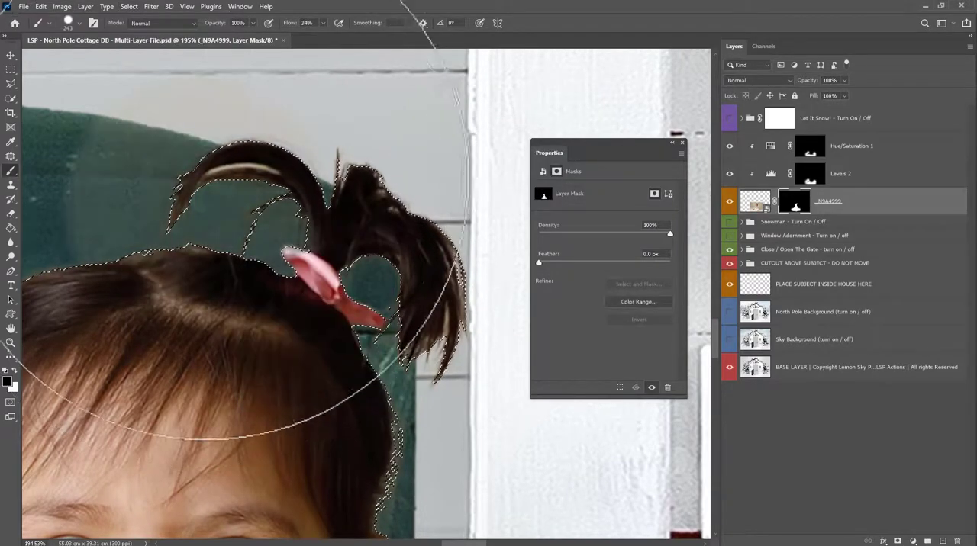
{"action": "left_click_drag", "start_coordinate": [423, 342], "coordinate": [602, 325]}
{"action": "left_click_drag", "start_coordinate": [246, 214], "coordinate": [394, 150]}
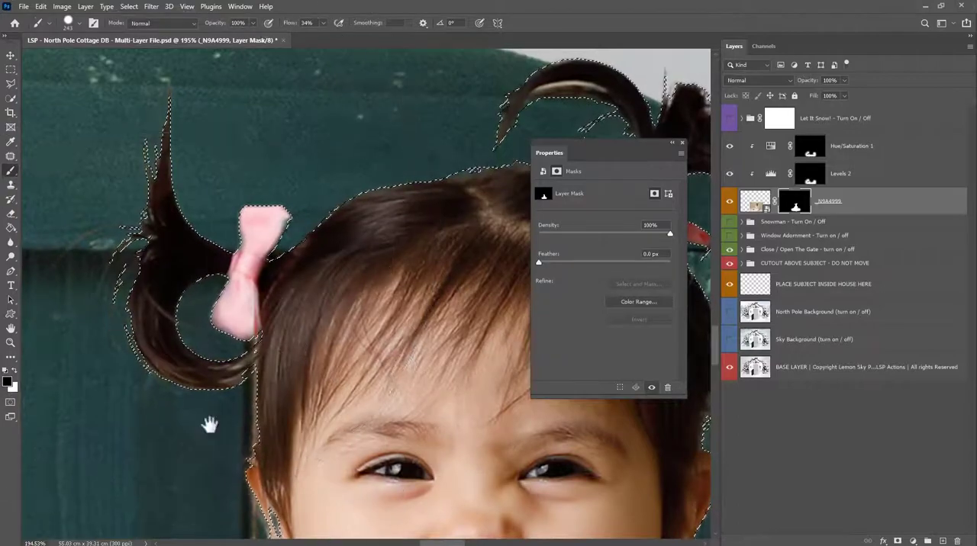
{"action": "left_click_drag", "start_coordinate": [209, 422], "coordinate": [202, 126]}
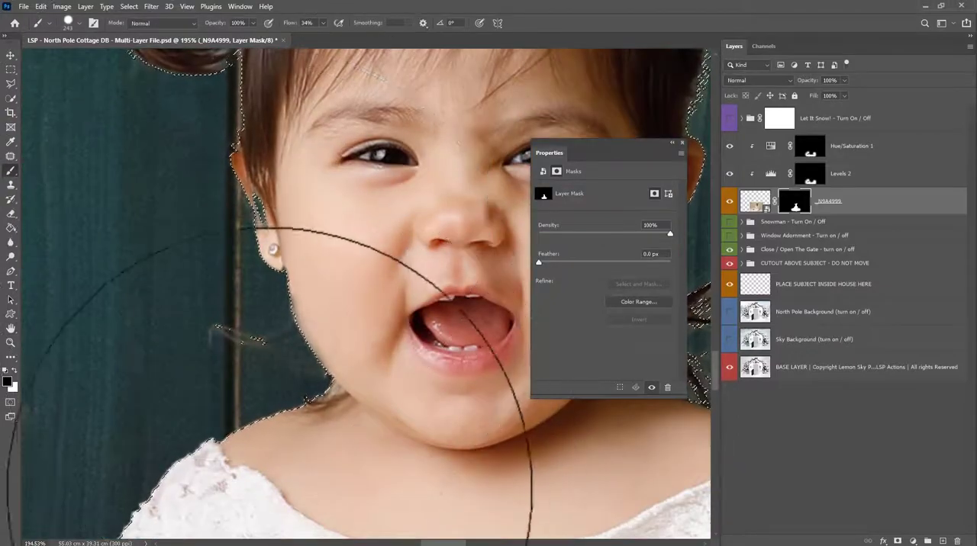
{"action": "left_click", "coordinate": [287, 461], "text": "alt"}
{"action": "left_click", "coordinate": [290, 458], "text": "alt"}
{"action": "left_click_drag", "start_coordinate": [292, 458], "coordinate": [293, 414]}
{"action": "key", "text": "ctrl+d"}
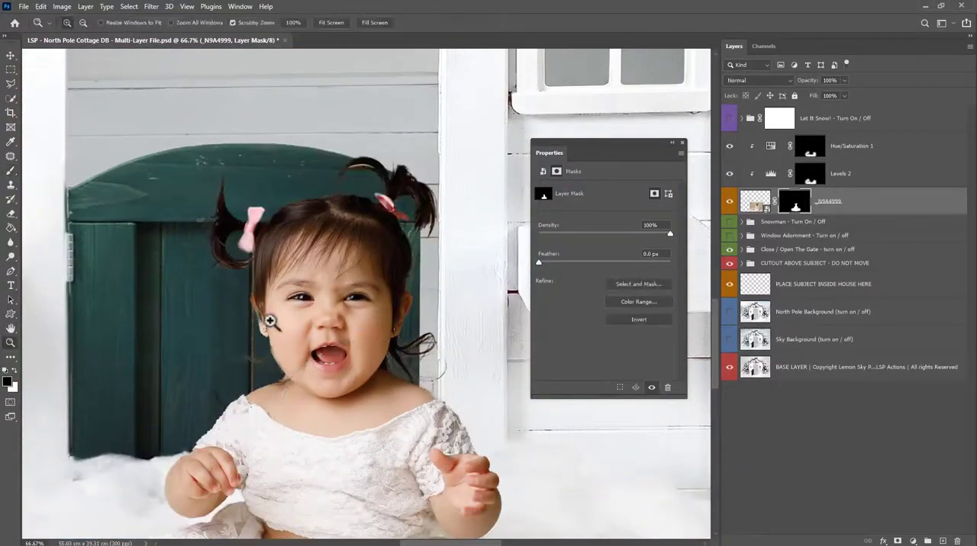
Paint white on the _N9A4999 mask with a 50 px brush to restore the baby's ear and cheek edge.
{"action": "right_click", "coordinate": [341, 311]}
{"action": "mouse_move", "coordinate": [267, 321]}
{"action": "left_mouse_down"}
{"action": "mouse_move", "coordinate": [338, 313]}
{"action": "mouse_move", "coordinate": [271, 290]}
{"action": "mouse_move", "coordinate": [283, 333]}
{"action": "left_mouse_up"}
{"action": "left_click", "coordinate": [419, 343]}
{"action": "left_click", "coordinate": [298, 303]}
{"action": "key", "text": "x"}
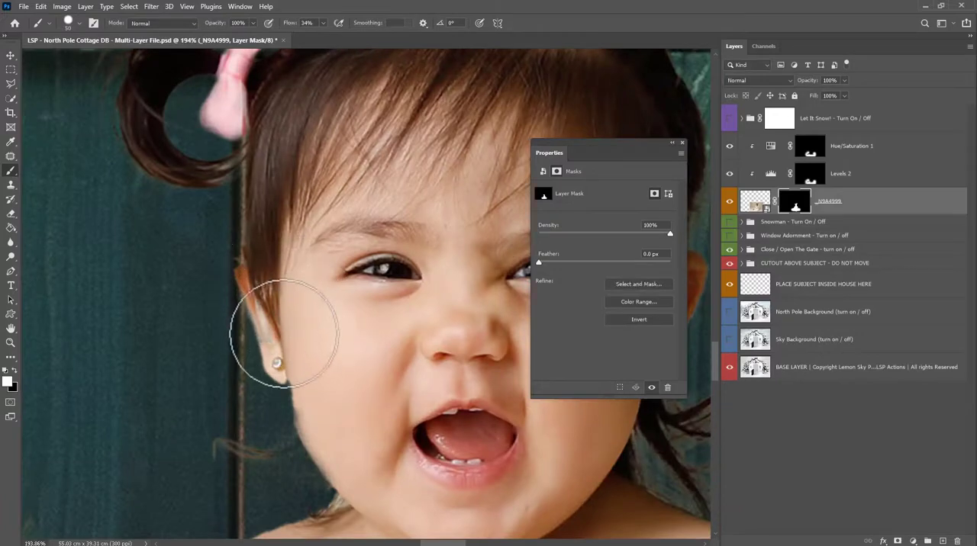
{"action": "left_click_drag", "start_coordinate": [261, 285], "coordinate": [348, 467]}
{"action": "left_click_drag", "start_coordinate": [298, 450], "coordinate": [330, 343]}
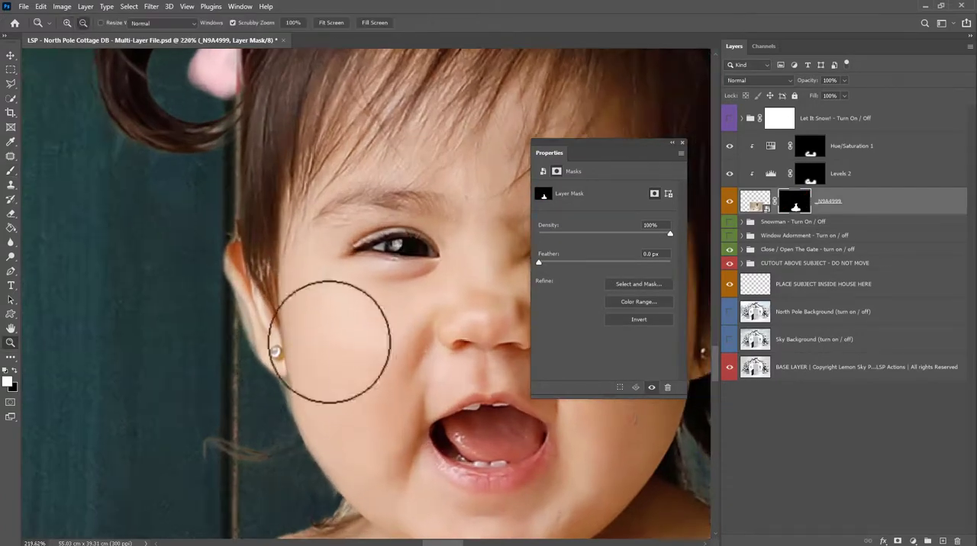
Clean up the mask edge around the ear and earring with a 14 px brush.
{"action": "right_click", "coordinate": [330, 341]}
{"action": "left_click", "coordinate": [392, 370]}
{"action": "left_click", "coordinate": [244, 417]}
{"action": "key", "text": "x"}
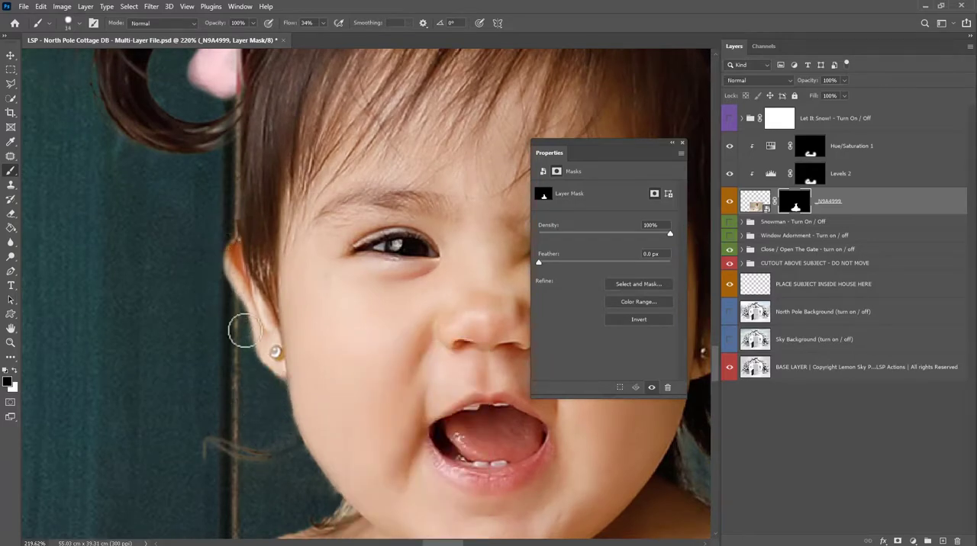
{"action": "key", "text": "x"}
Paint white on the Hue/Saturation 1 mask with a 26 px brush to desaturate the light fringe inside the arched pigtail.
{"action": "left_click_drag", "start_coordinate": [272, 343], "coordinate": [46, 342]}
{"action": "left_click_drag", "start_coordinate": [393, 188], "coordinate": [809, 160]}
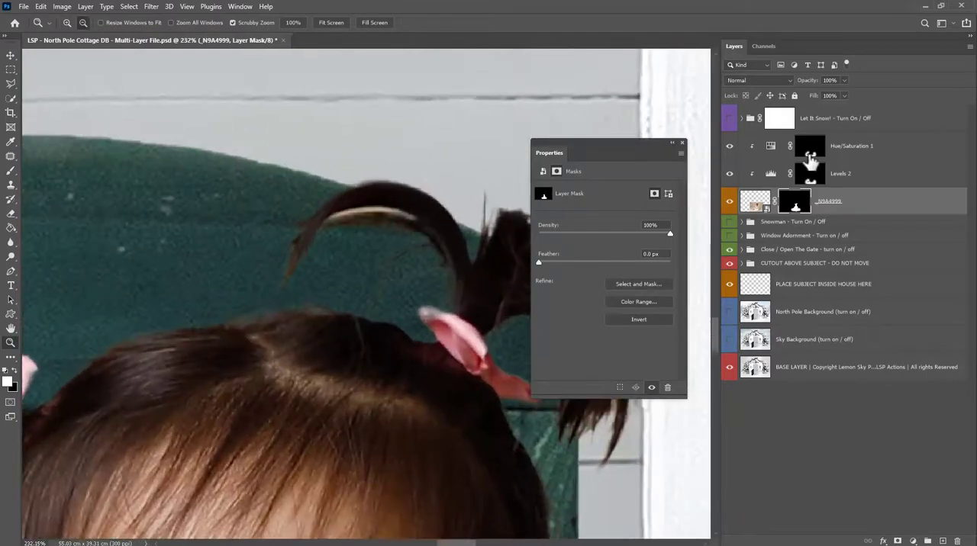
{"action": "left_click", "coordinate": [809, 155]}
{"action": "key", "text": "b"}
{"action": "right_click", "coordinate": [428, 207]}
{"action": "left_click", "coordinate": [492, 235]}
{"action": "left_click_drag", "start_coordinate": [403, 209], "coordinate": [349, 214]}
Add a clipped Levels adjustment above _N9A4999 with midtones 0.76 and output white 229, and invert its mask to black.
{"action": "left_click", "coordinate": [847, 205]}
{"action": "left_click", "coordinate": [913, 541]}
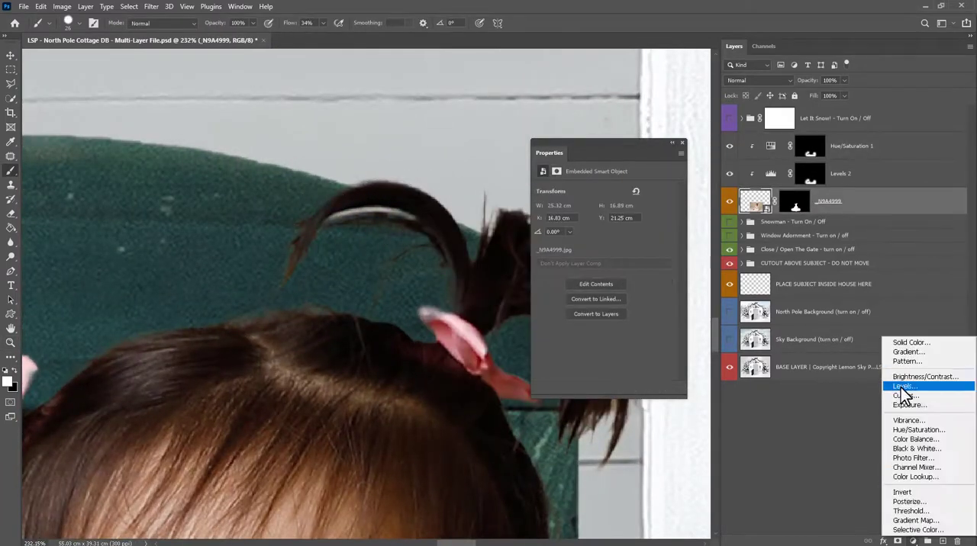
{"action": "left_click", "coordinate": [902, 387]}
{"action": "left_click_drag", "start_coordinate": [613, 270], "coordinate": [623, 270]}
{"action": "left_click_drag", "start_coordinate": [558, 271], "coordinate": [560, 272]}
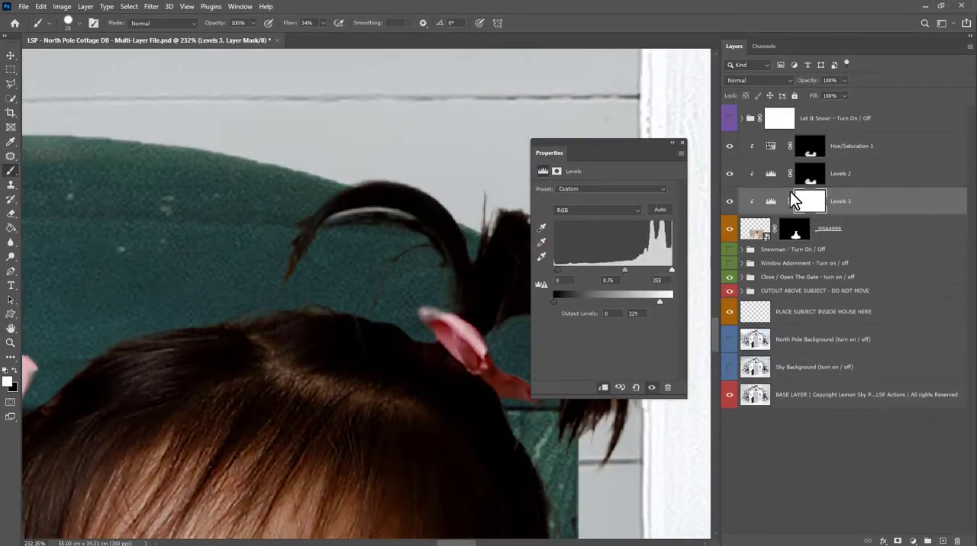
{"action": "left_click", "coordinate": [800, 198]}
{"action": "key", "text": "ctrl+i"}
Paint white on the Levels 3 mask with an 89 px soft brush to darken the hair edges, pigtails and loose strands near the shoulder.
{"action": "right_click", "coordinate": [447, 222]}
{"action": "left_click", "coordinate": [532, 247]}
{"action": "left_click_drag", "start_coordinate": [398, 277], "coordinate": [376, 280]}
{"action": "left_click_drag", "start_coordinate": [72, 345], "coordinate": [251, 257]}
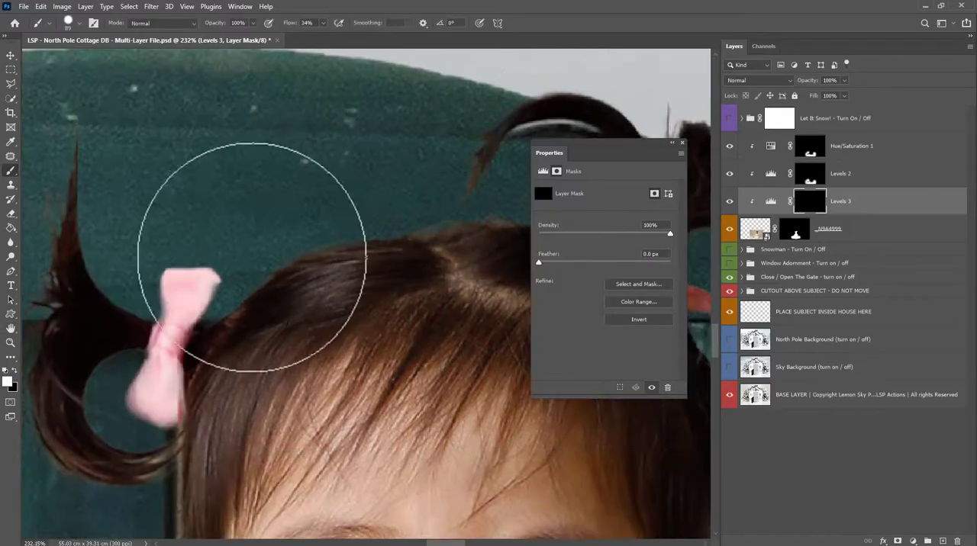
{"action": "left_click_drag", "start_coordinate": [105, 244], "coordinate": [203, 144]}
{"action": "left_click_drag", "start_coordinate": [95, 278], "coordinate": [207, 407]}
{"action": "mouse_move", "coordinate": [254, 388]}
{"action": "left_mouse_down"}
{"action": "mouse_move", "coordinate": [264, 152]}
{"action": "mouse_move", "coordinate": [238, 69]}
{"action": "left_mouse_up"}
{"action": "left_click_drag", "start_coordinate": [209, 328], "coordinate": [236, 356]}
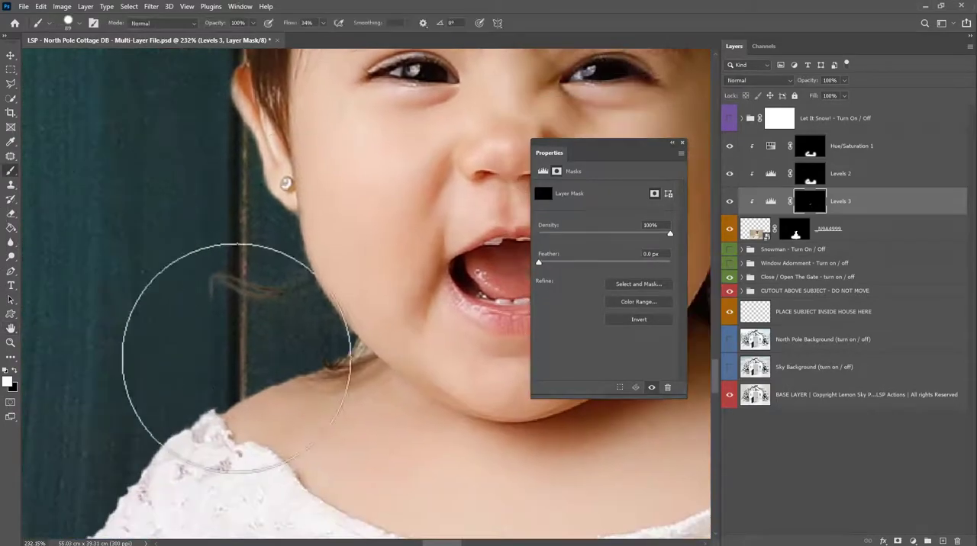
{"action": "left_click", "coordinate": [282, 347], "text": "alt"}
{"action": "left_click", "coordinate": [288, 347], "text": "alt"}
{"action": "left_click", "coordinate": [298, 344], "text": "alt"}
{"action": "mouse_move", "coordinate": [416, 309]}
{"action": "left_mouse_down"}
{"action": "mouse_move", "coordinate": [376, 316]}
{"action": "mouse_move", "coordinate": [383, 335]}
{"action": "left_mouse_up"}
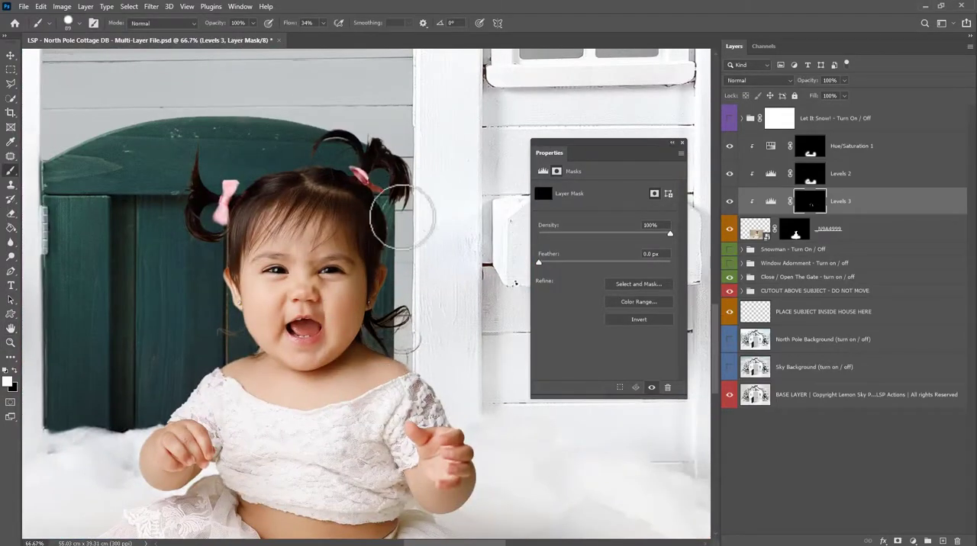
Darken the lower half of the pink bow on the Levels 3 mask with a 23 px brush at 86% hardness and 56% flow.
{"action": "left_click_drag", "start_coordinate": [212, 195], "coordinate": [326, 229]}
{"action": "key", "text": "b"}
{"action": "right_click", "coordinate": [326, 228]}
{"action": "left_click_drag", "start_coordinate": [413, 252], "coordinate": [390, 254]}
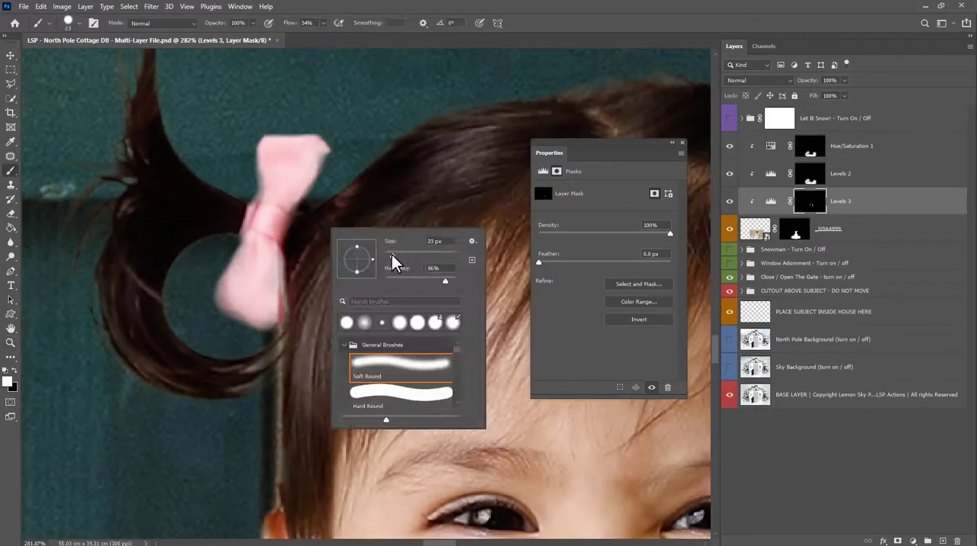
{"action": "left_click", "coordinate": [798, 213]}
{"action": "left_click", "coordinate": [807, 206]}
{"action": "left_click", "coordinate": [250, 262]}
{"action": "left_click", "coordinate": [326, 24]}
{"action": "left_click_drag", "start_coordinate": [324, 42], "coordinate": [337, 42]}
{"action": "right_click", "coordinate": [405, 99]}
{"action": "left_click_drag", "start_coordinate": [500, 151], "coordinate": [520, 151]}
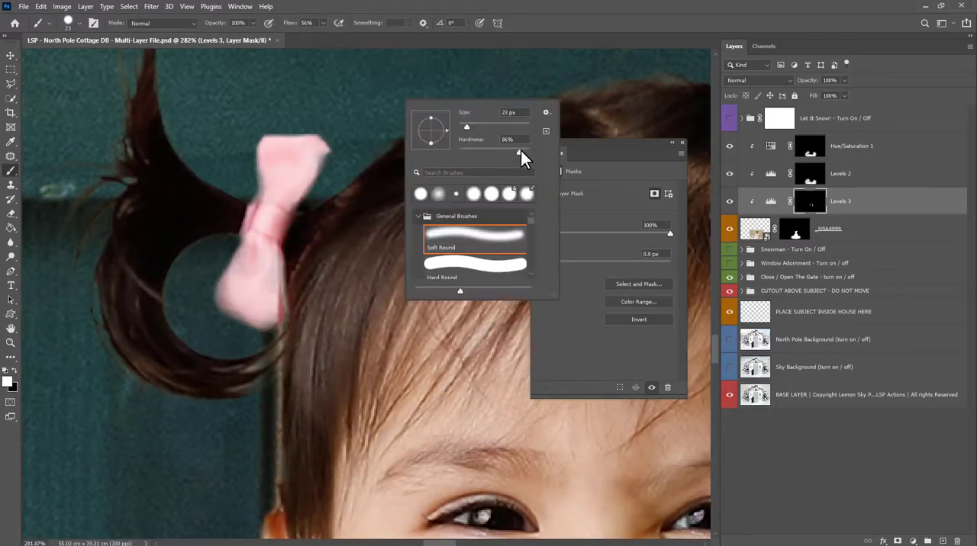
{"action": "mouse_move", "coordinate": [255, 252]}
{"action": "left_mouse_down"}
{"action": "mouse_move", "coordinate": [231, 293]}
{"action": "mouse_move", "coordinate": [257, 294]}
{"action": "left_mouse_up"}
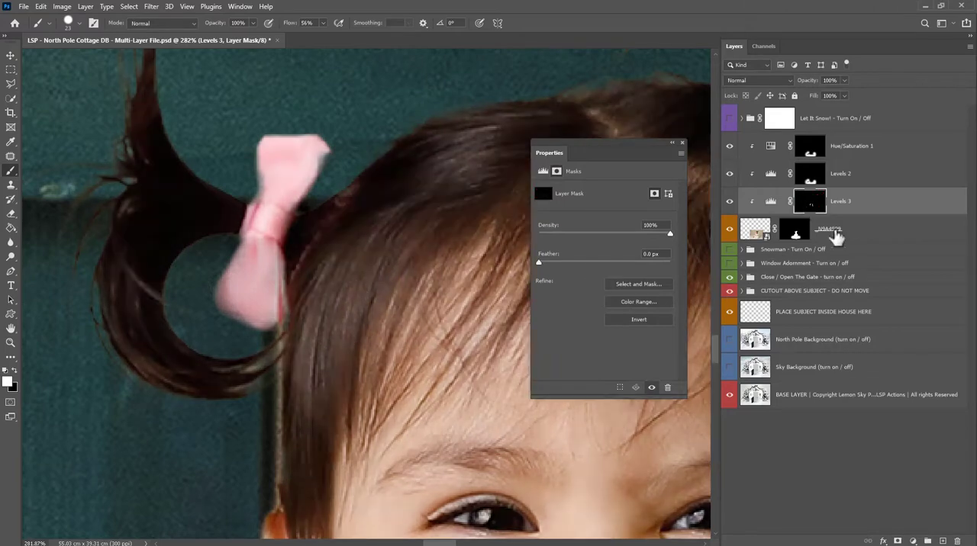
Refine the pink bow's outline on the _N9A4999 mask with a small brush, down to 9 px, at 56% flow.
{"action": "left_click", "coordinate": [794, 229]}
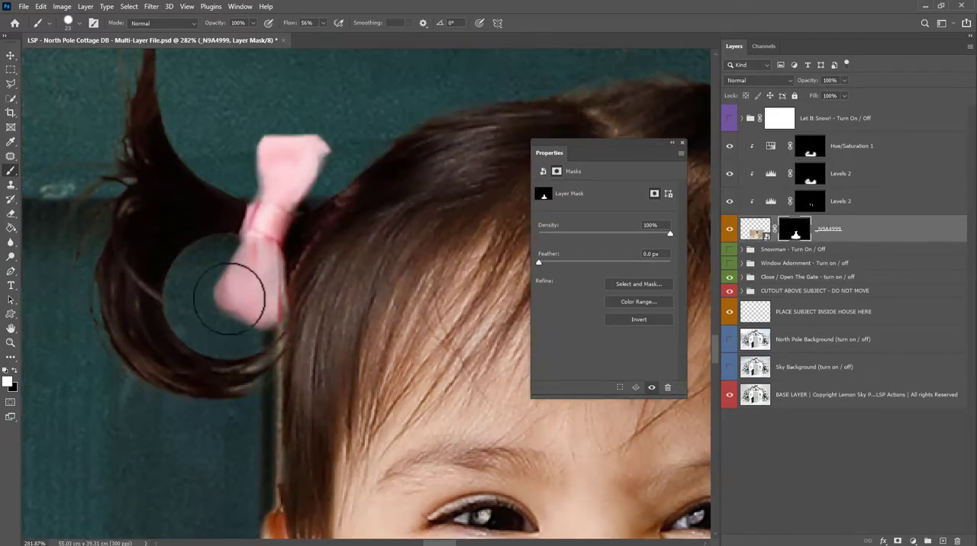
{"action": "mouse_move", "coordinate": [240, 294]}
{"action": "left_mouse_down"}
{"action": "mouse_move", "coordinate": [251, 290]}
{"action": "mouse_move", "coordinate": [237, 262]}
{"action": "left_mouse_up"}
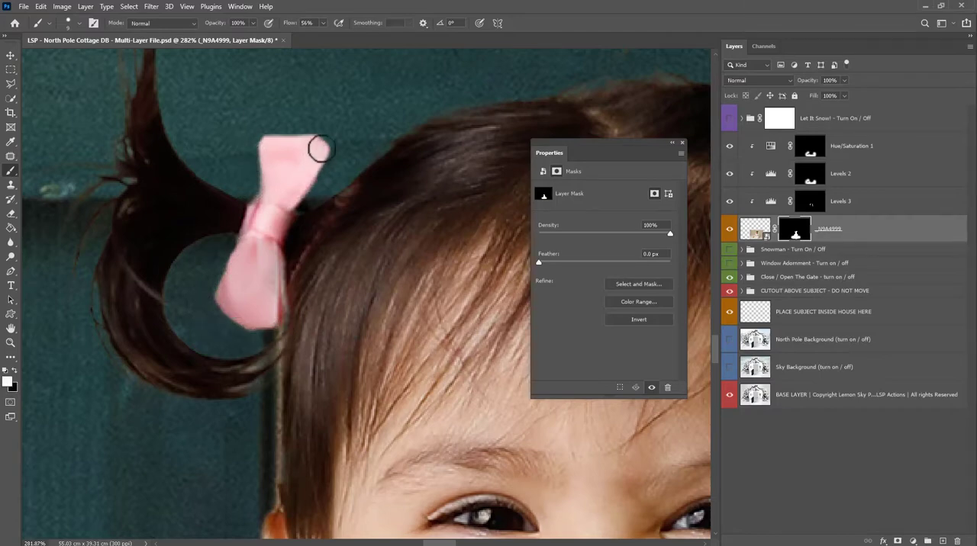
{"action": "left_click_drag", "start_coordinate": [262, 199], "coordinate": [272, 153]}
{"action": "left_click_drag", "start_coordinate": [321, 202], "coordinate": [294, 202]}
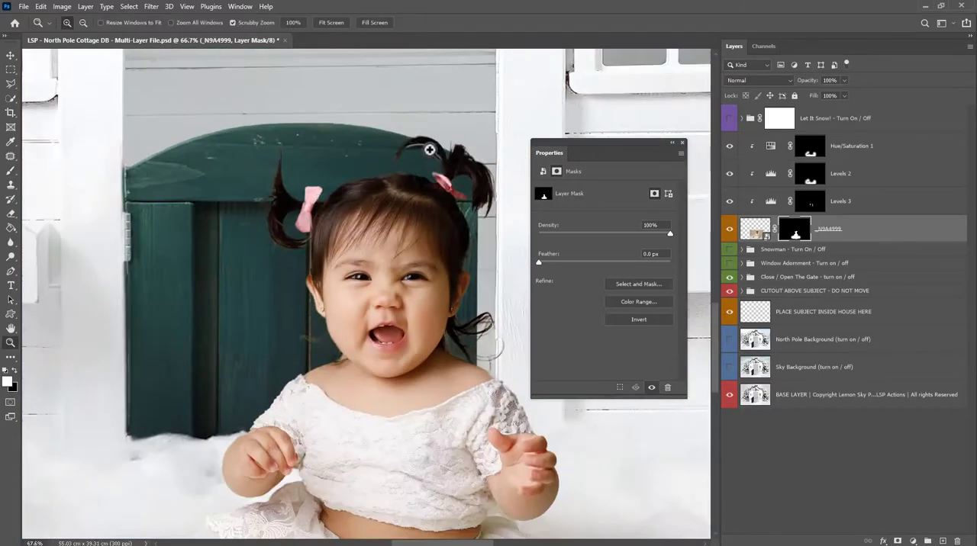
Paint black on the _N9A4999 mask with a 3 px brush at 22% flow to remove the light strip inside the arched pigtail.
{"action": "mouse_move", "coordinate": [429, 151]}
{"action": "left_mouse_down"}
{"action": "mouse_move", "coordinate": [467, 192]}
{"action": "mouse_move", "coordinate": [294, 216]}
{"action": "left_mouse_up"}
{"action": "left_click_drag", "start_coordinate": [295, 216], "coordinate": [336, 233]}
{"action": "key", "text": "x"}
{"action": "left_click", "coordinate": [322, 24]}
{"action": "right_click", "coordinate": [365, 155]}
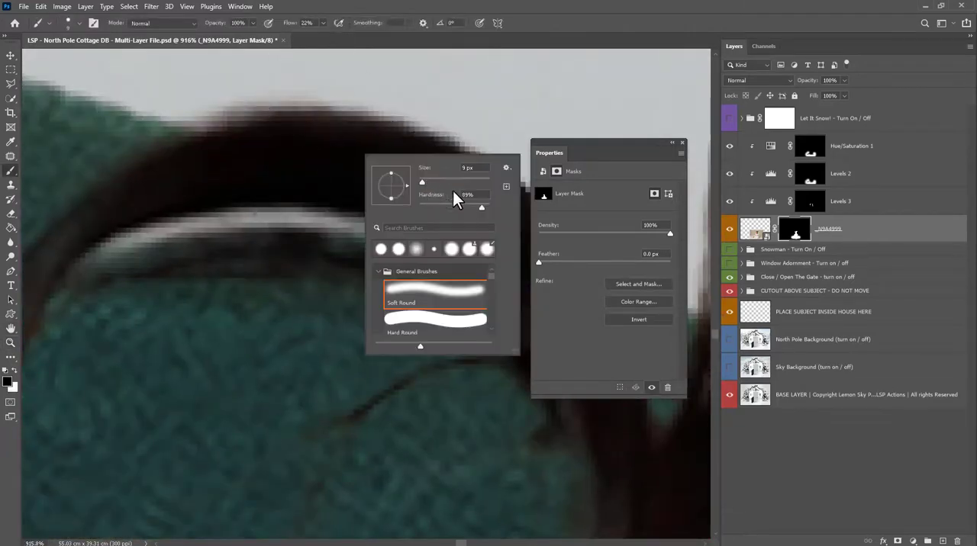
{"action": "left_click", "coordinate": [293, 220]}
{"action": "mouse_move", "coordinate": [332, 221]}
{"action": "left_mouse_down"}
{"action": "mouse_move", "coordinate": [109, 255]}
{"action": "mouse_move", "coordinate": [277, 220]}
{"action": "mouse_move", "coordinate": [403, 243]}
{"action": "left_mouse_up"}
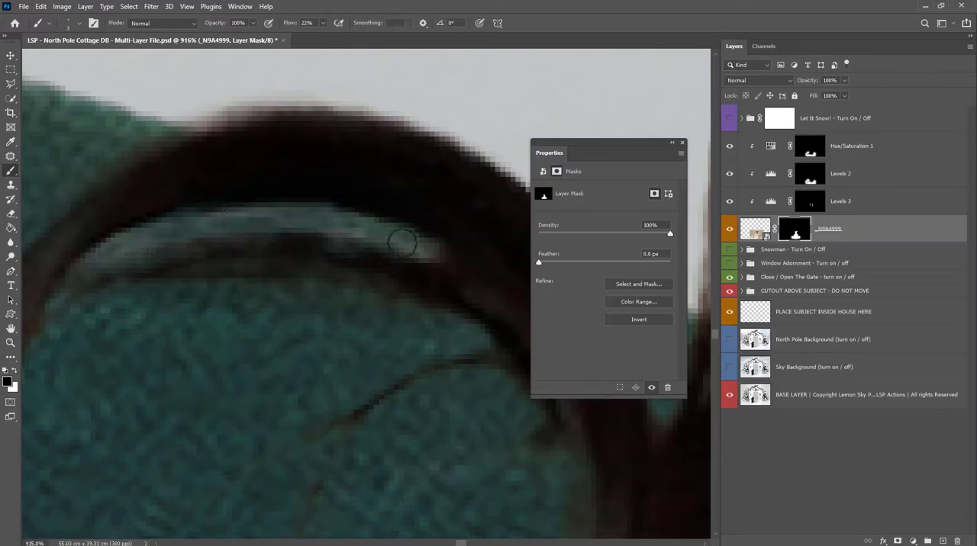
{"action": "key", "text": "z"}
{"action": "left_click", "coordinate": [127, 275], "text": "alt"}
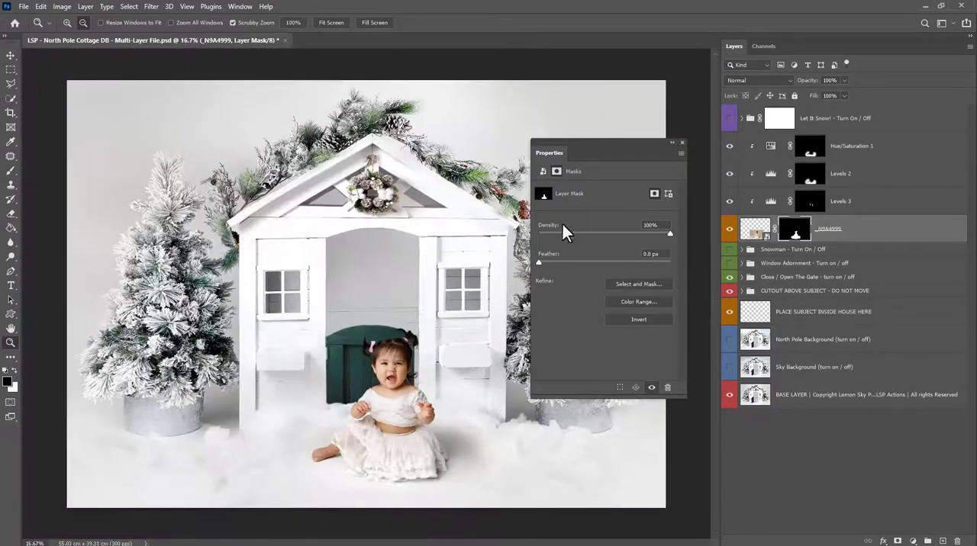
{"action": "scroll", "coordinate": [399, 374], "scroll_direction": "up", "scroll_amount": 1}
{"action": "left_click", "coordinate": [683, 143]}
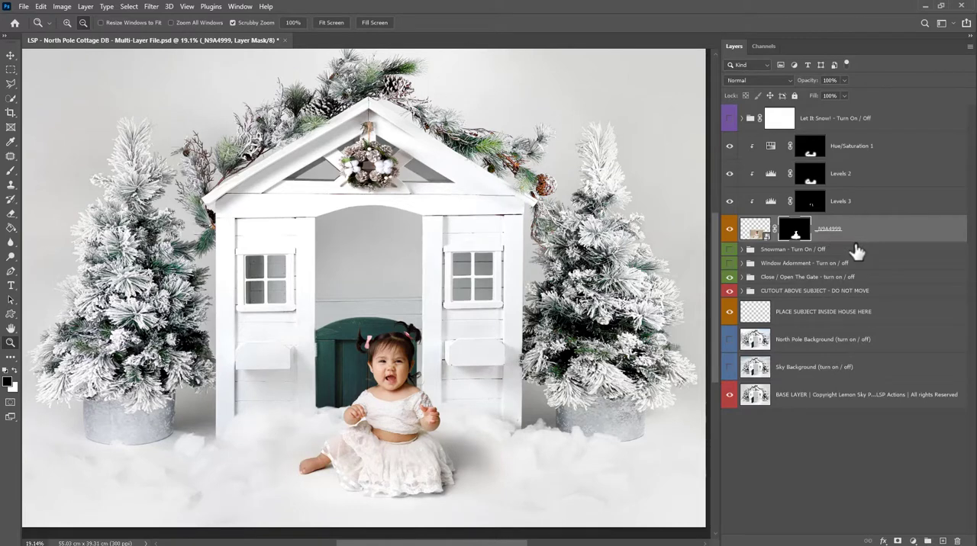
Show the North Pole Background and Sky Background layers plus the Snowman, Window Adornment and Let It Snow! groups.
{"action": "left_click", "coordinate": [730, 340]}
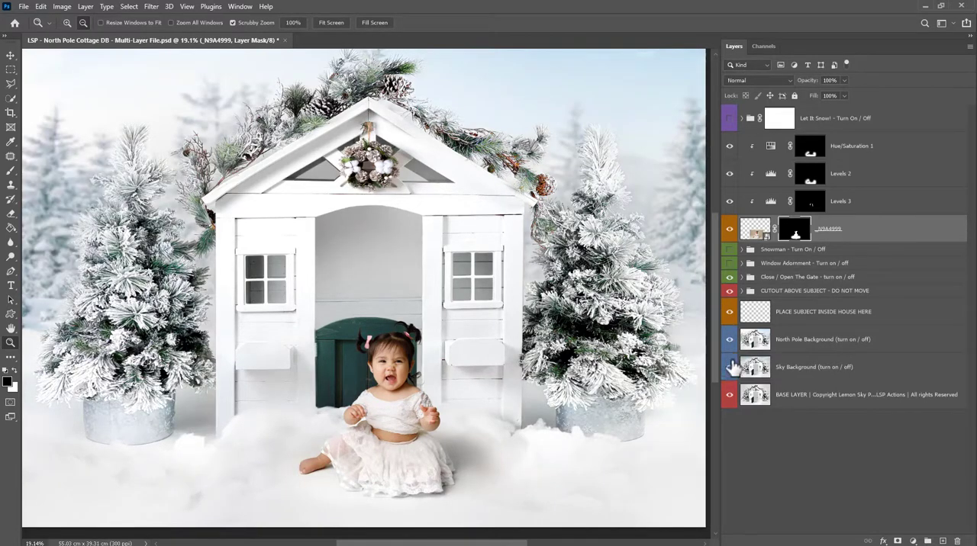
{"action": "left_click", "coordinate": [729, 249]}
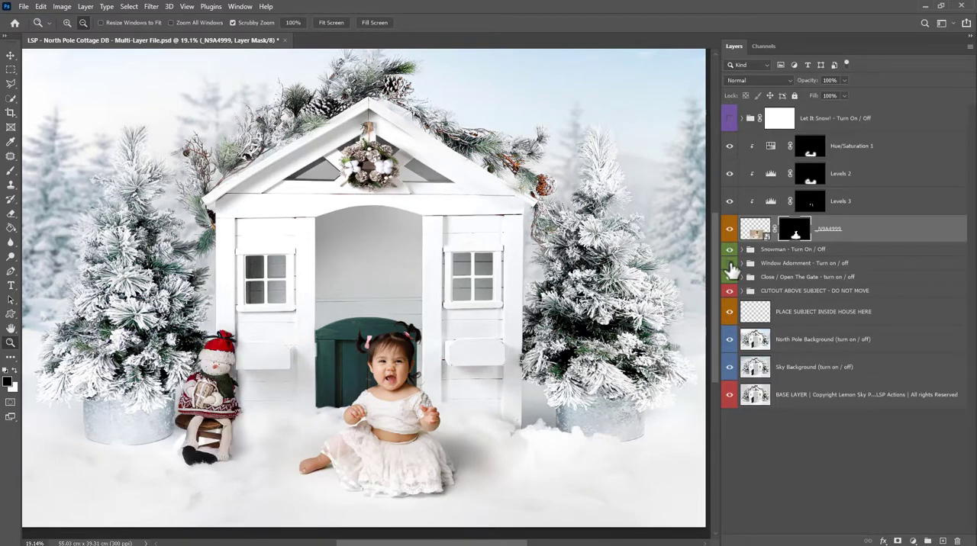
{"action": "left_click", "coordinate": [729, 263]}
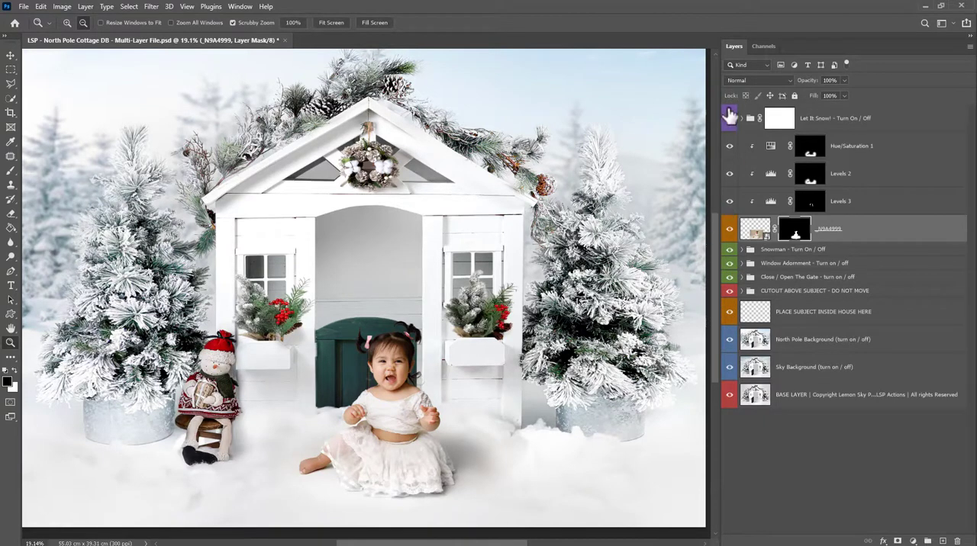
{"action": "left_click", "coordinate": [729, 119]}
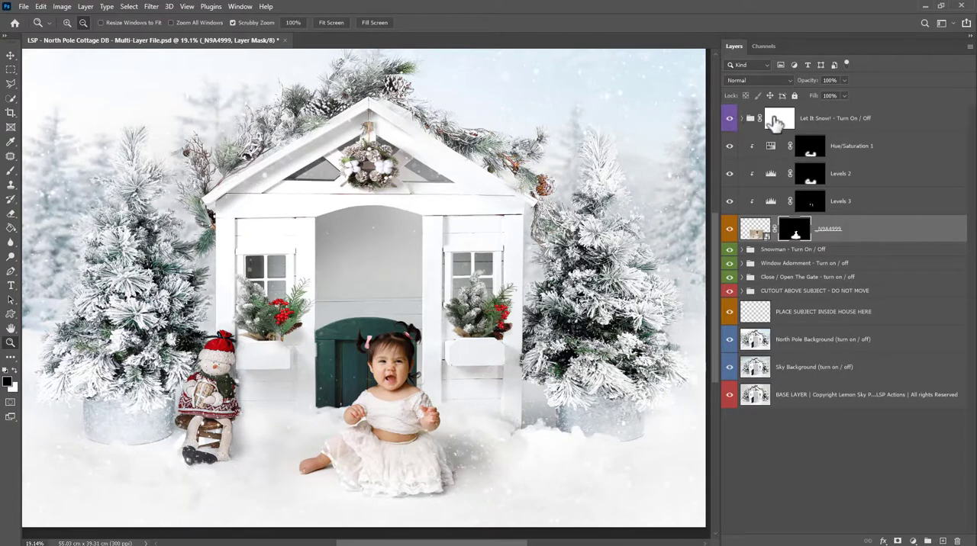
Select the Let It Snow! group's mask, and hide the Let It Snow!, Snowman and Window Adornment groups.
{"action": "left_click", "coordinate": [775, 120]}
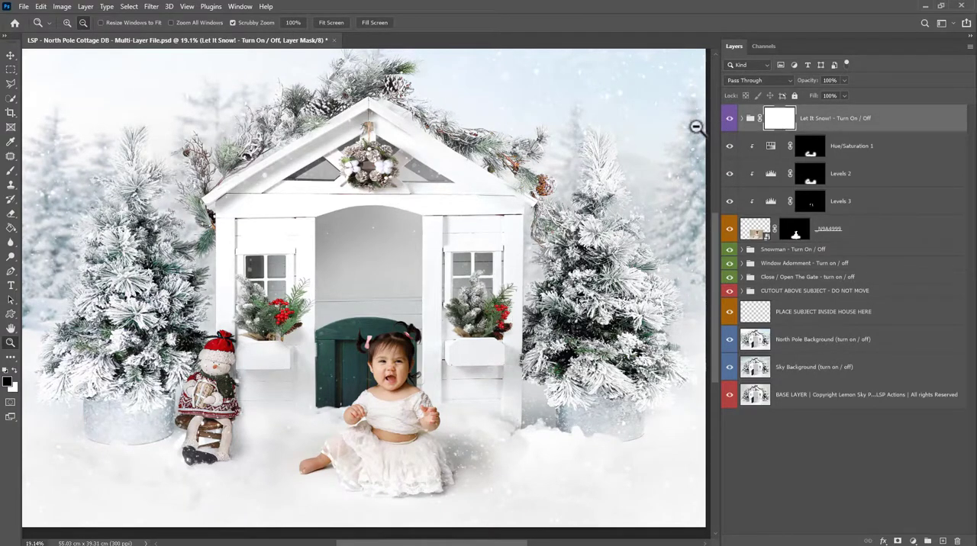
{"action": "left_click", "coordinate": [730, 120]}
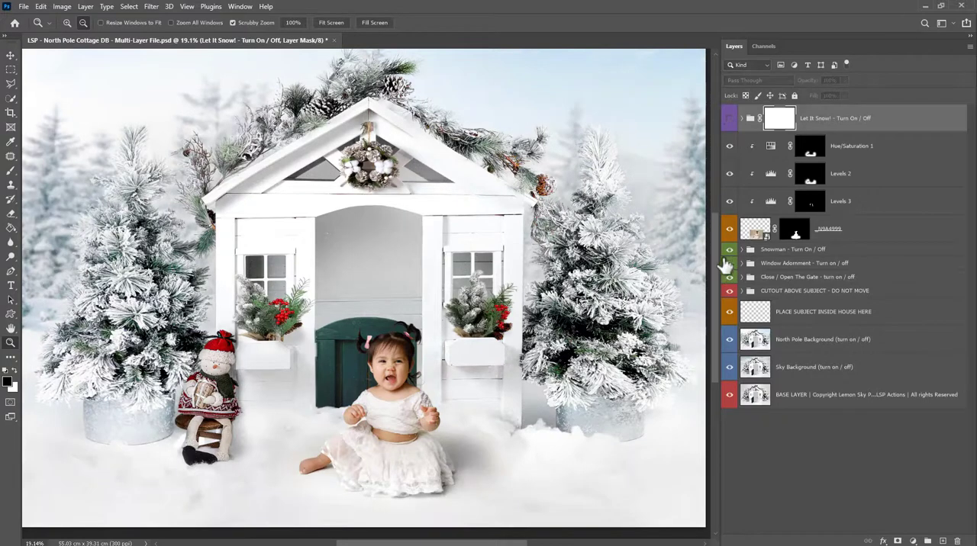
{"action": "left_click", "coordinate": [728, 277]}
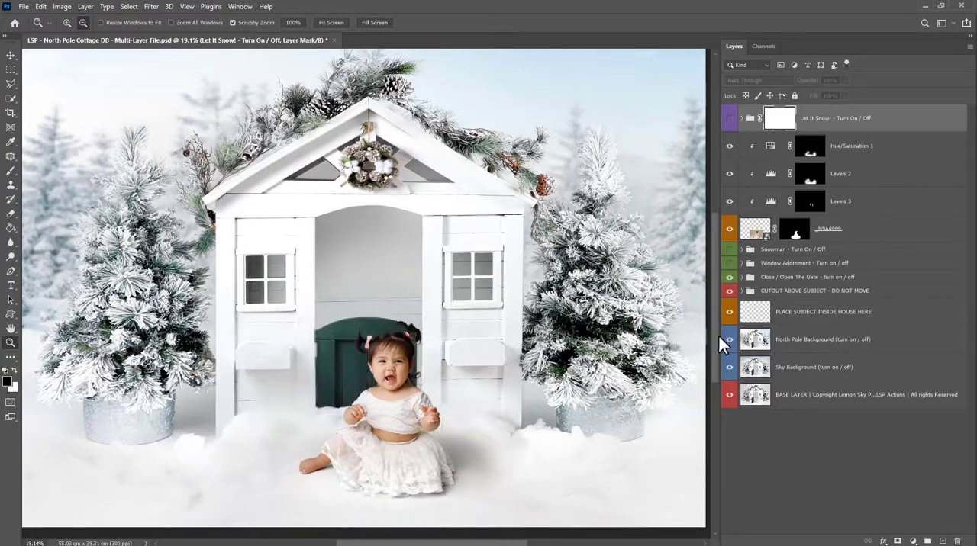
Hide the North Pole Background and Sky Background layers to reveal the base layer's plain grey backdrop.
{"action": "left_click", "coordinate": [729, 367]}
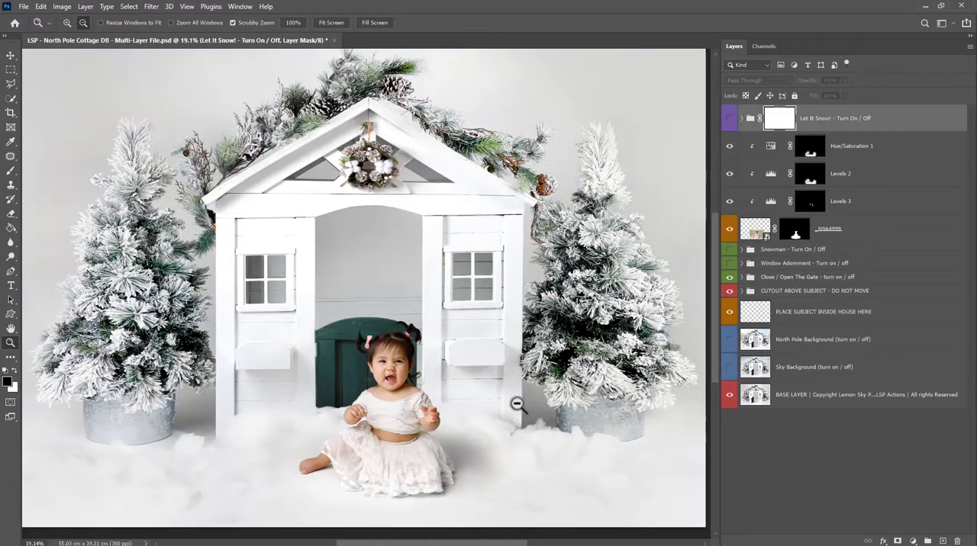
Try a tight landscape crop of about 26 by 18.6 cm around the baby, including the green gate and lower house front.
{"action": "left_click", "coordinate": [426, 411]}
{"action": "key", "text": "c"}
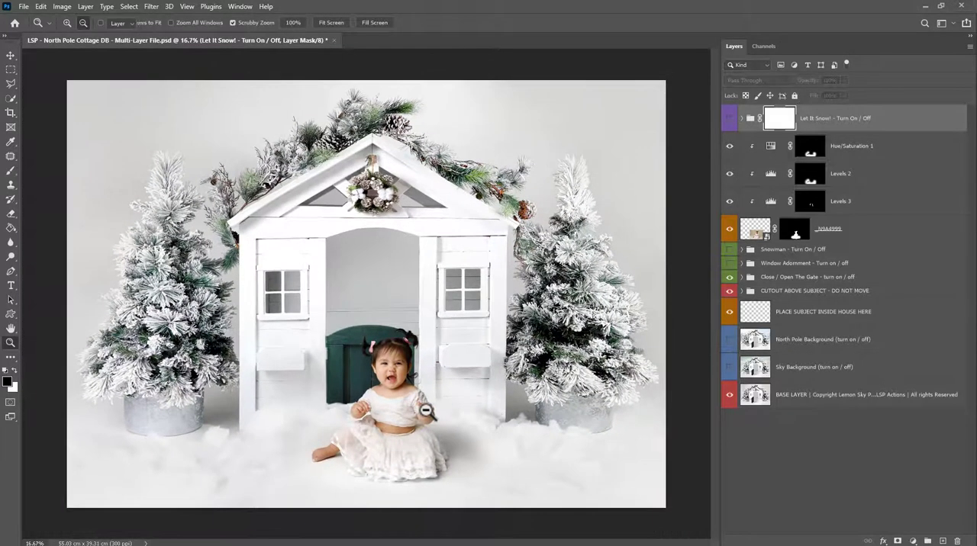
{"action": "left_click_drag", "start_coordinate": [661, 84], "coordinate": [301, 321]}
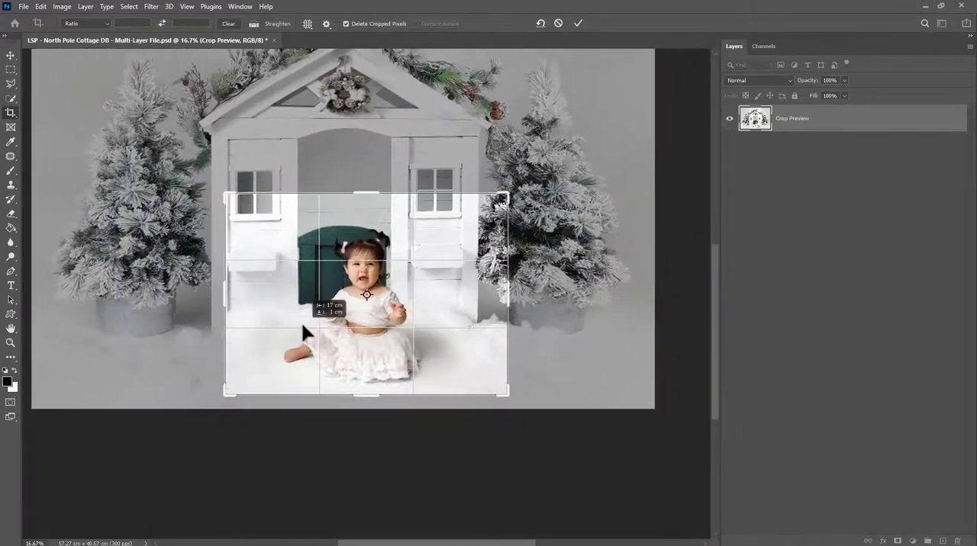
{"action": "mouse_move", "coordinate": [450, 284]}
{"action": "left_mouse_down"}
{"action": "mouse_move", "coordinate": [426, 282]}
{"action": "mouse_move", "coordinate": [440, 281]}
{"action": "left_mouse_up"}
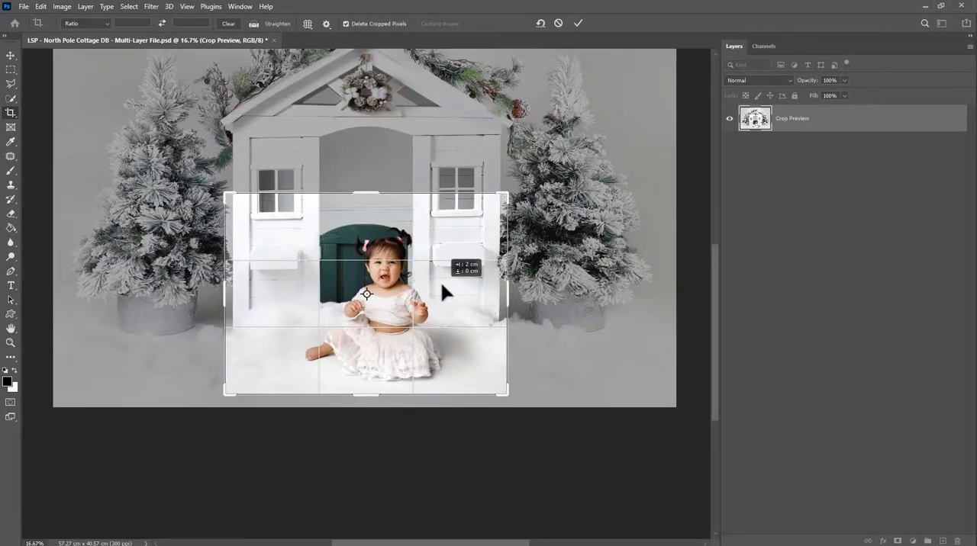
{"action": "key", "text": "Return"}
{"action": "key", "text": "z"}
{"action": "left_click_drag", "start_coordinate": [399, 333], "coordinate": [420, 338]}
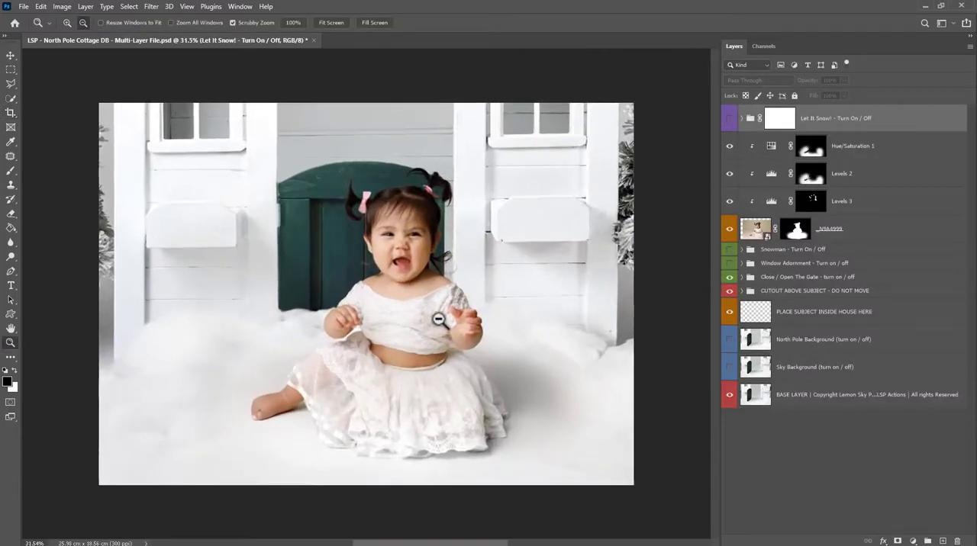
Undo the tight crop around the baby.
{"action": "key", "text": "ctrl+z"}
{"action": "left_click", "coordinate": [440, 321], "text": "alt"}
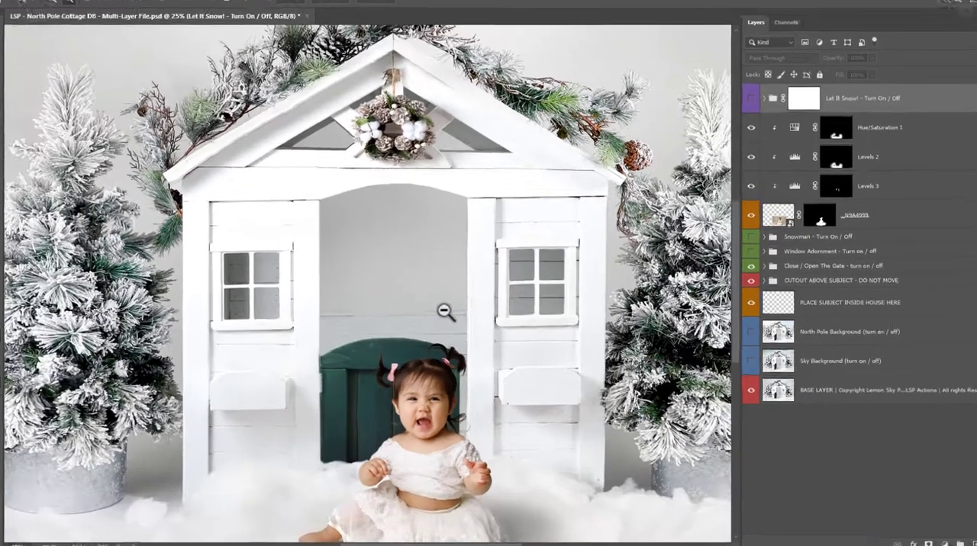